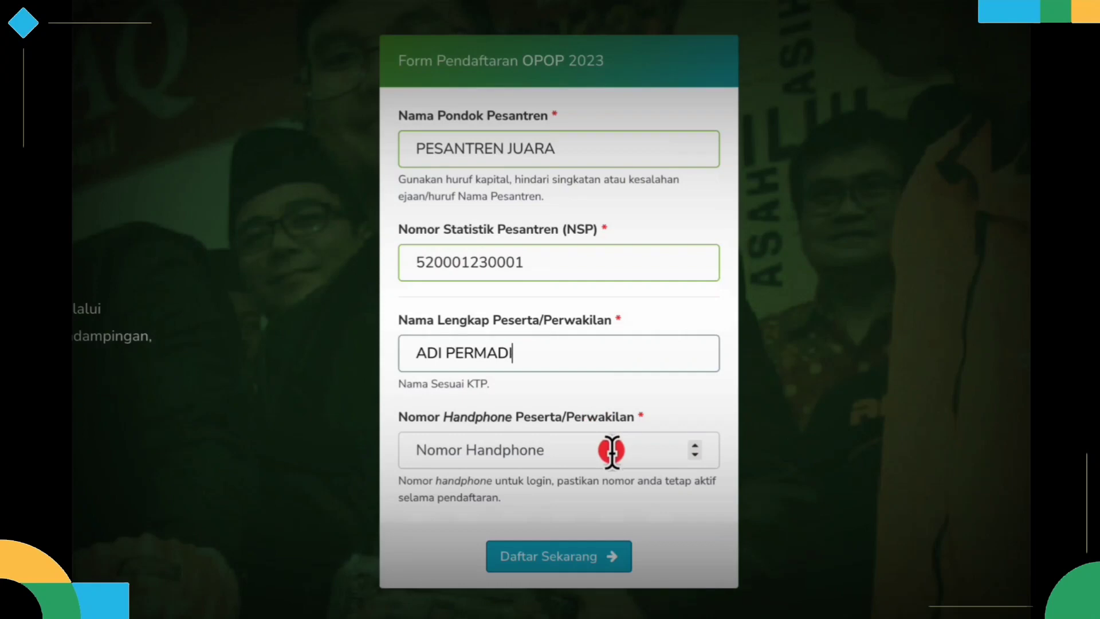
Enter the participant's phone number and submit the registration with Daftar Sekarang.
left_click(611, 450)
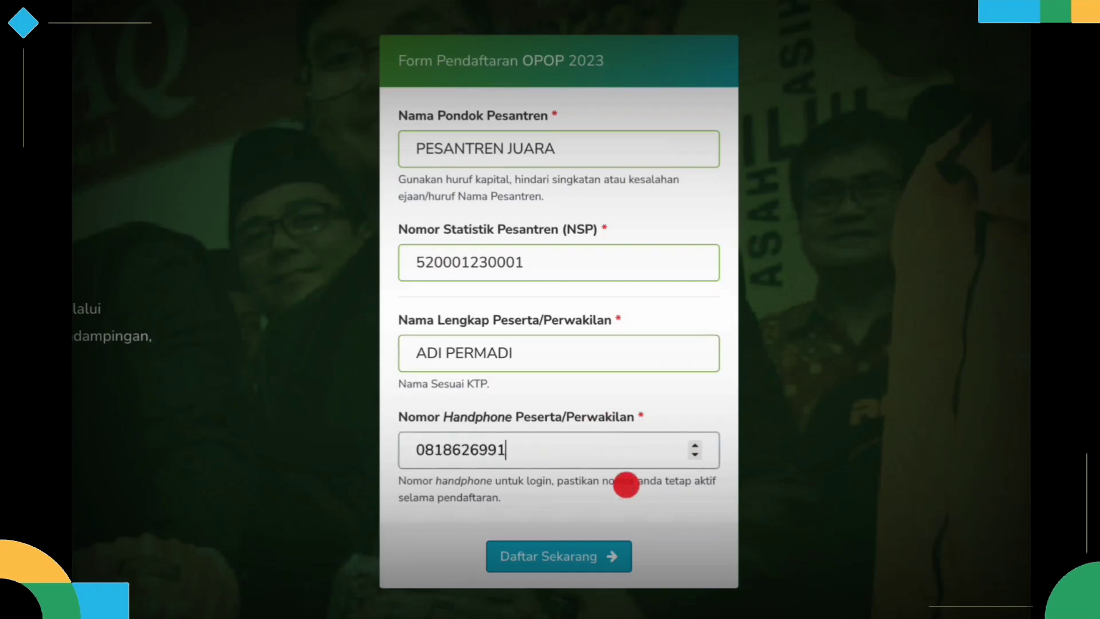
left_click(538, 564)
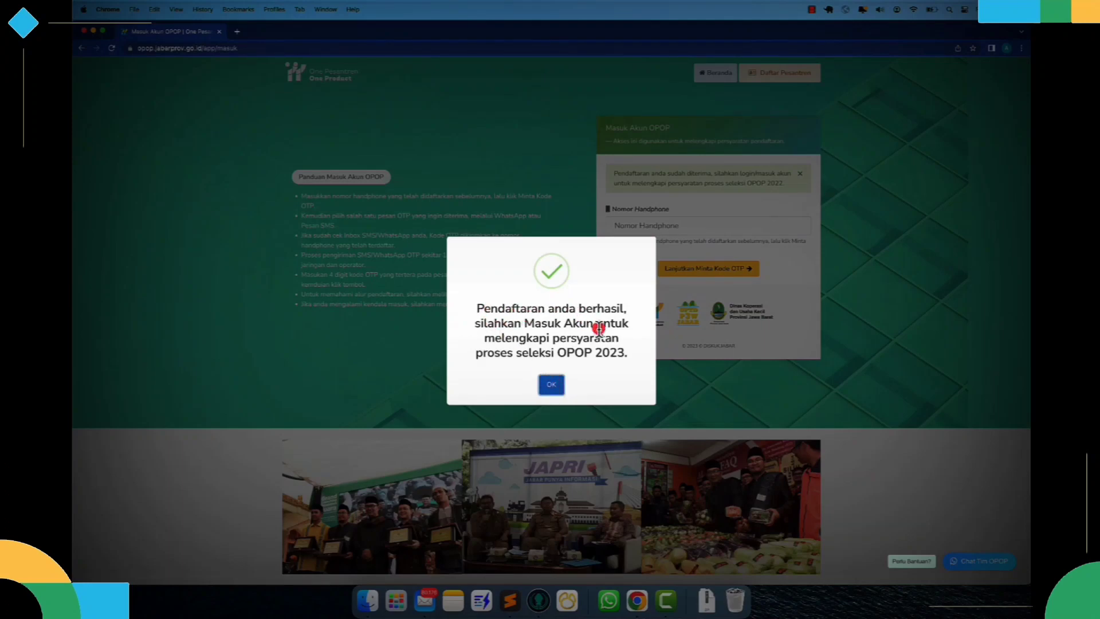
Dismiss the success message, enter the registered phone number and request a login OTP.
left_click(551, 383)
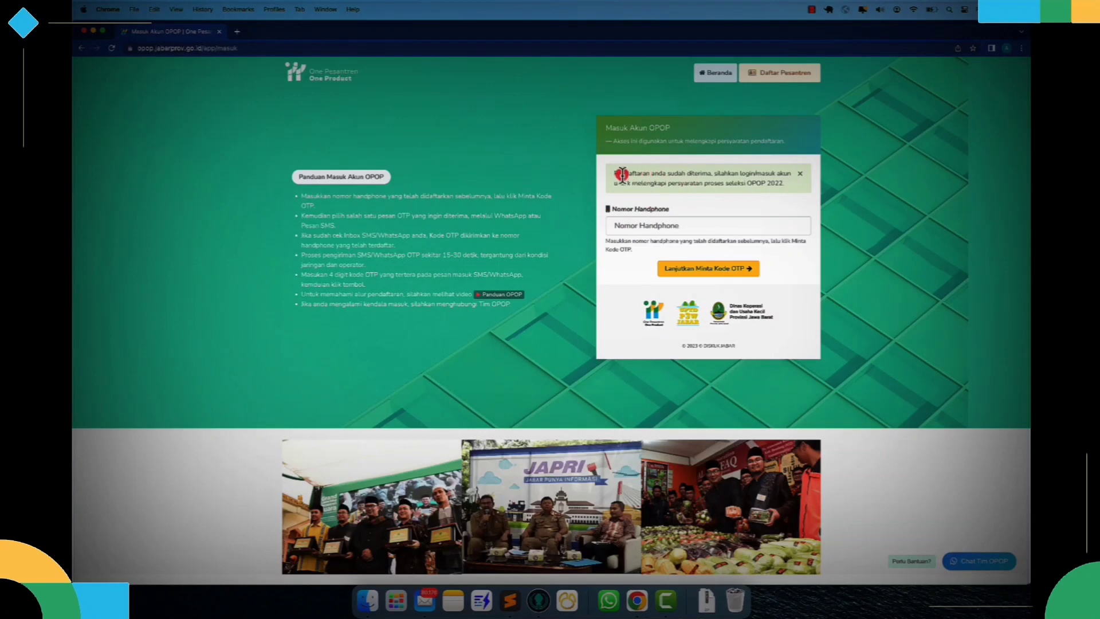
left_click_drag(622, 173, 790, 184)
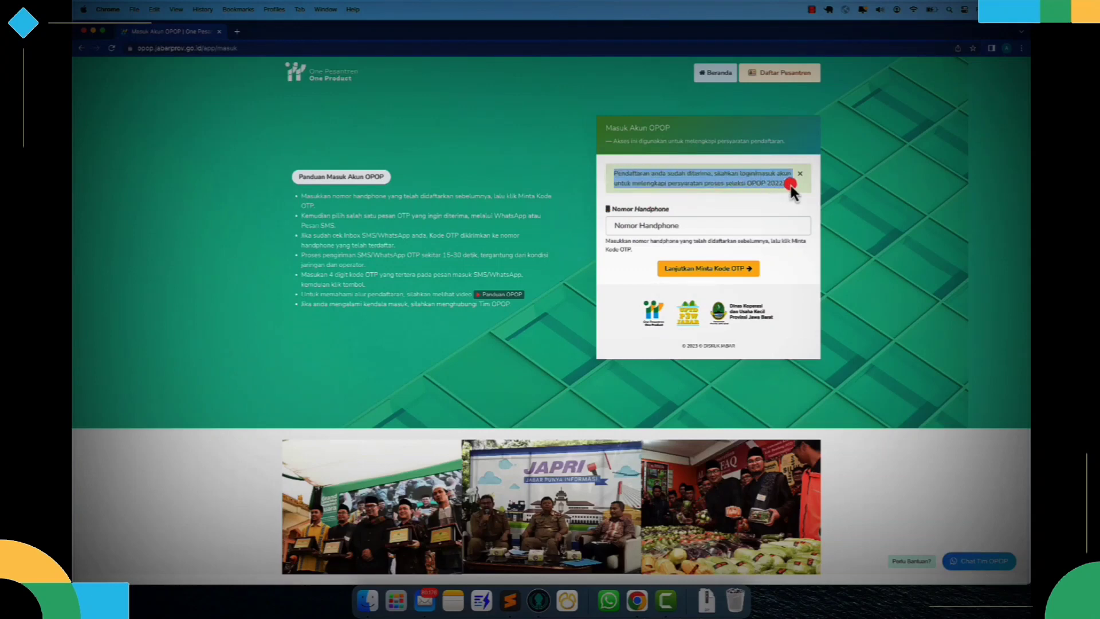
left_click(743, 225)
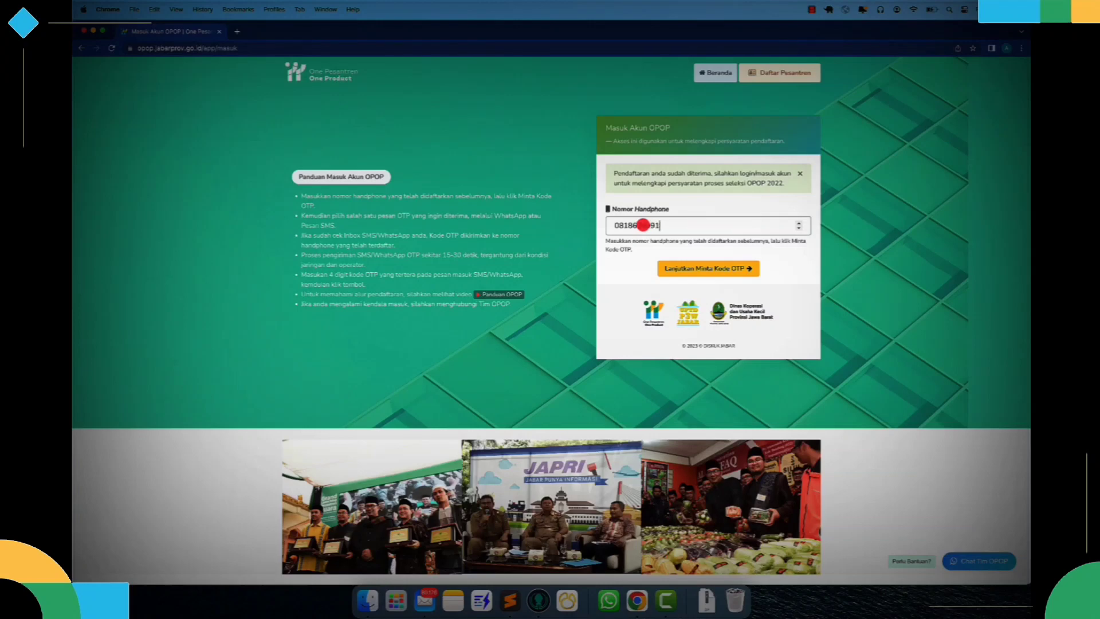
left_click(697, 269)
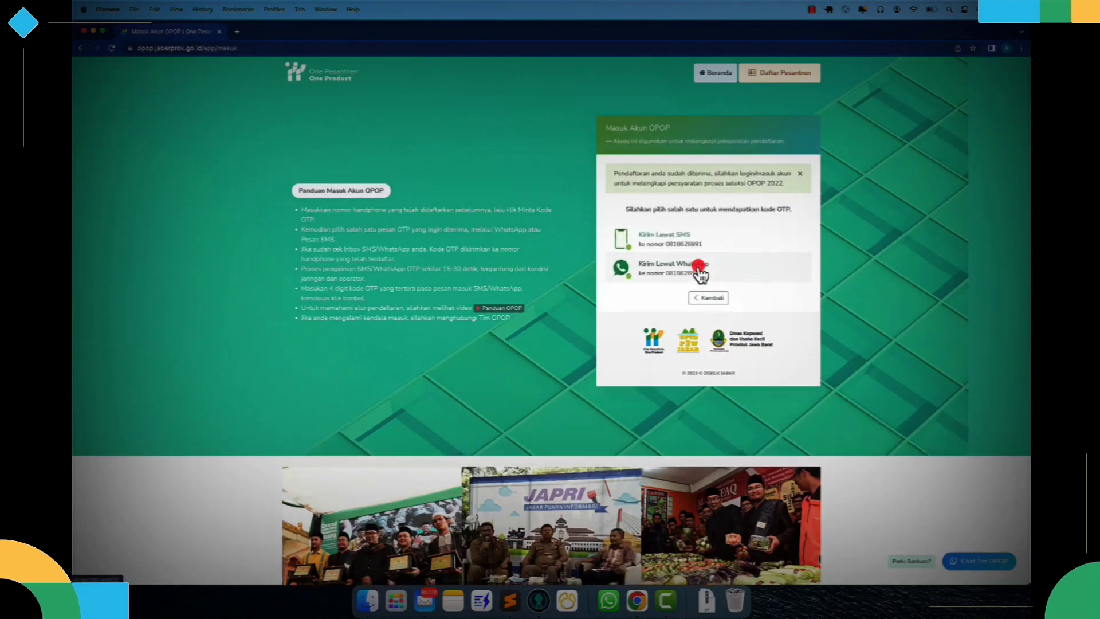
Have the OTP sent by SMS, enter the received code and log in.
left_click(716, 243)
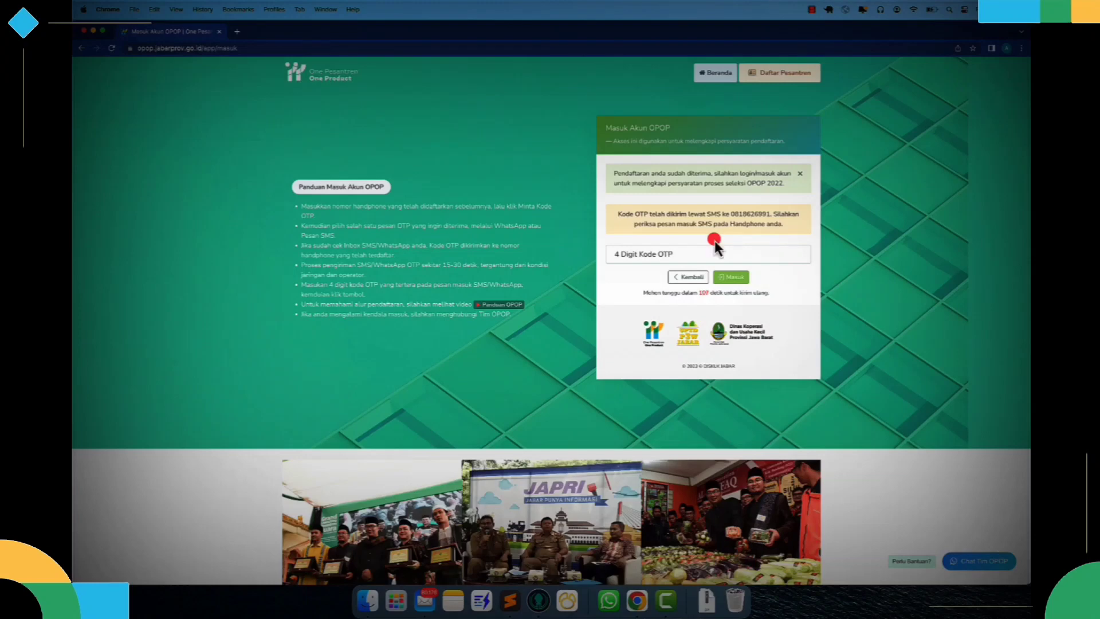
left_click(705, 254)
left_click(732, 277)
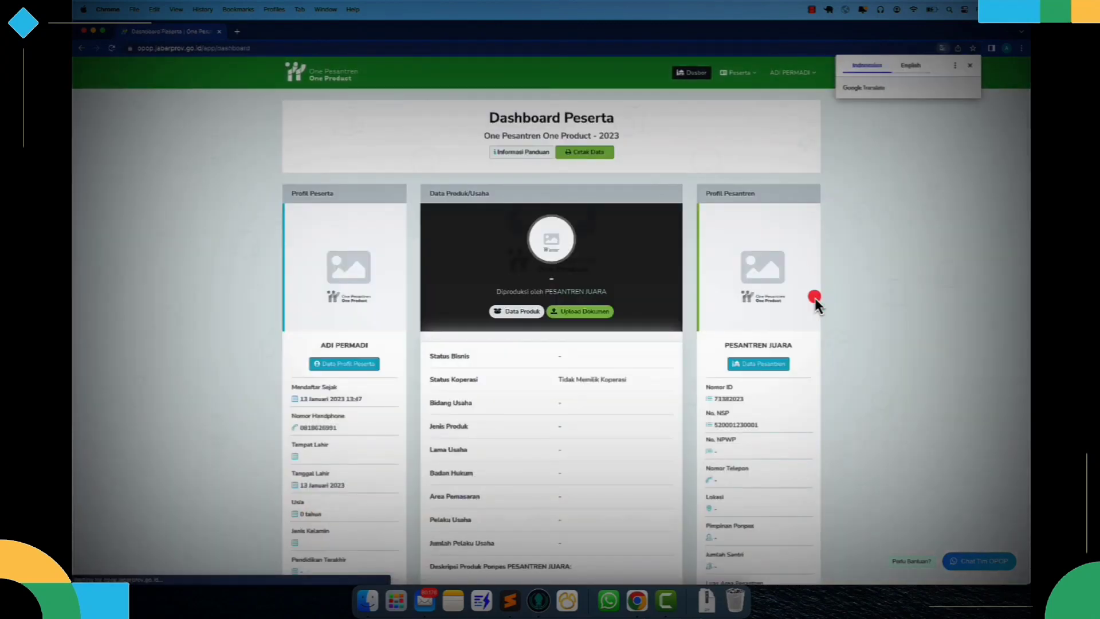
Set the browser to never translate this site and open the Data Pesantren form.
left_click(955, 66)
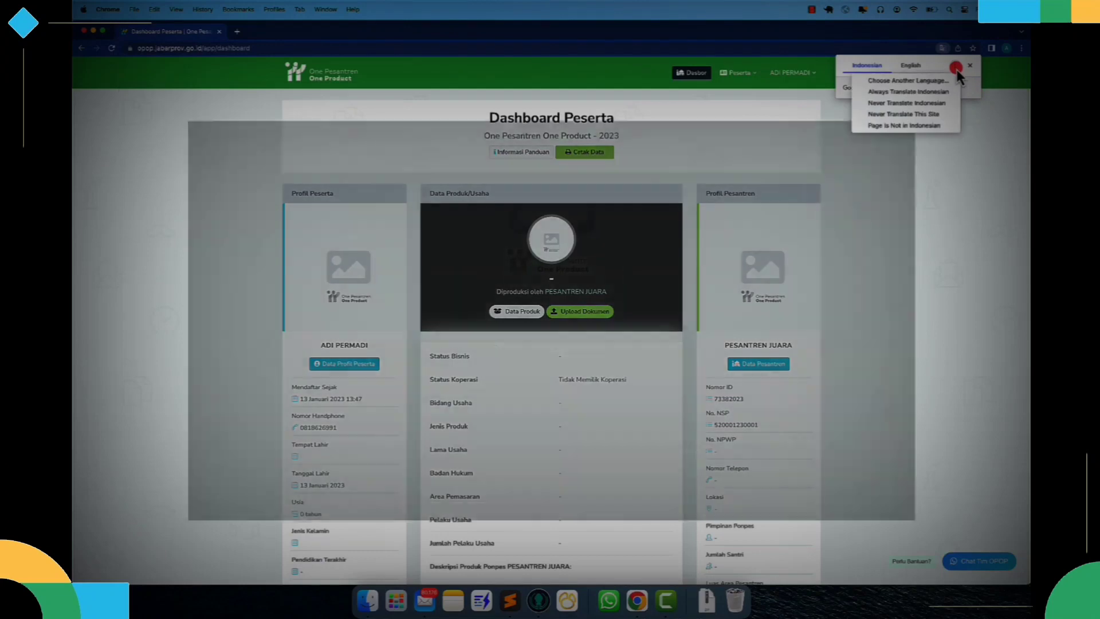
left_click(905, 114)
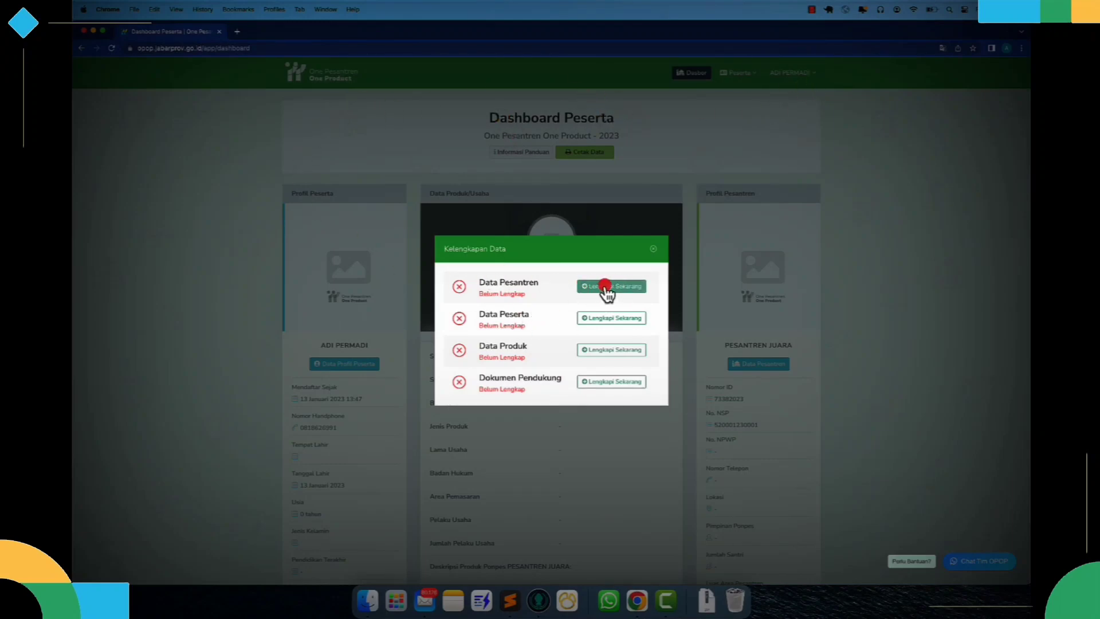
left_click(622, 288)
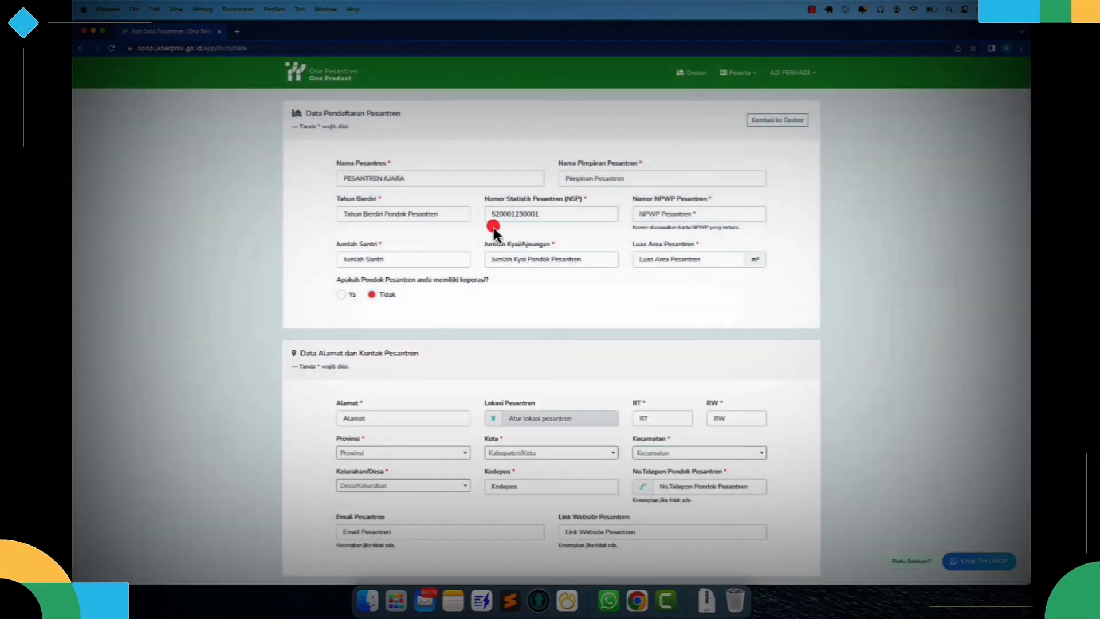
Fill in the leader's name, founding year 2010, NPWP, 100 santri, 50 kyai and 300 m² area.
left_click(604, 181)
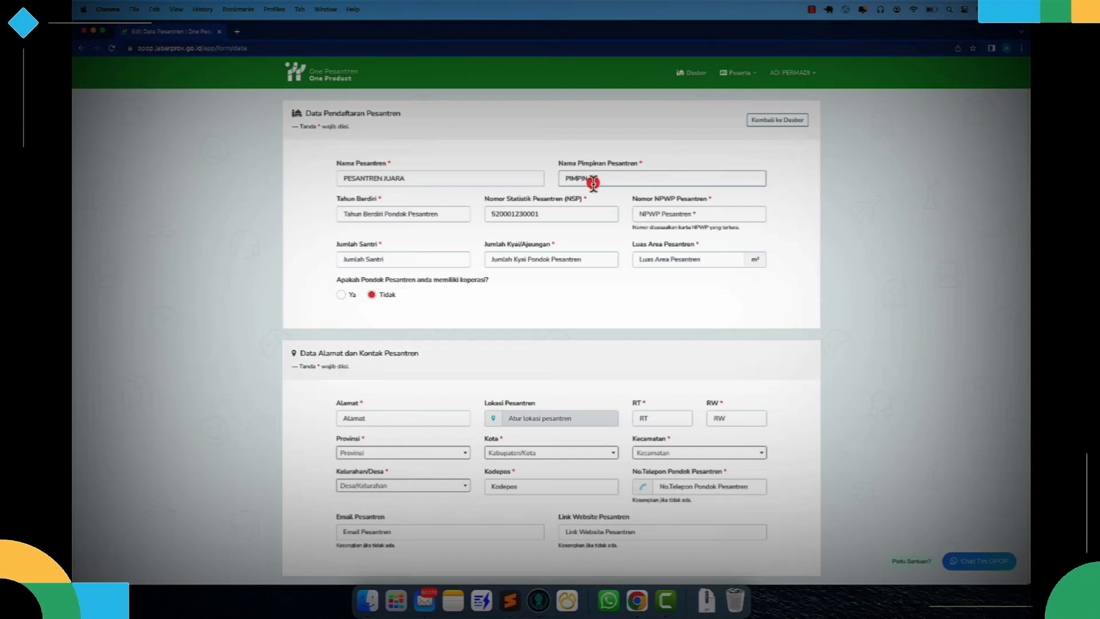
left_click(449, 212)
type("2010")
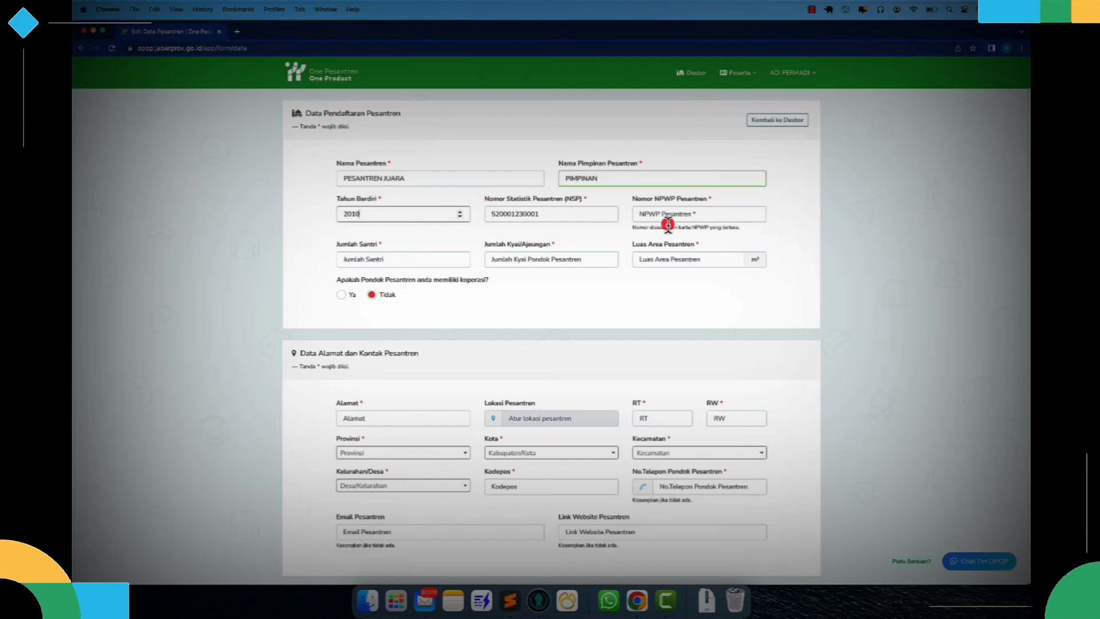
left_click(682, 215)
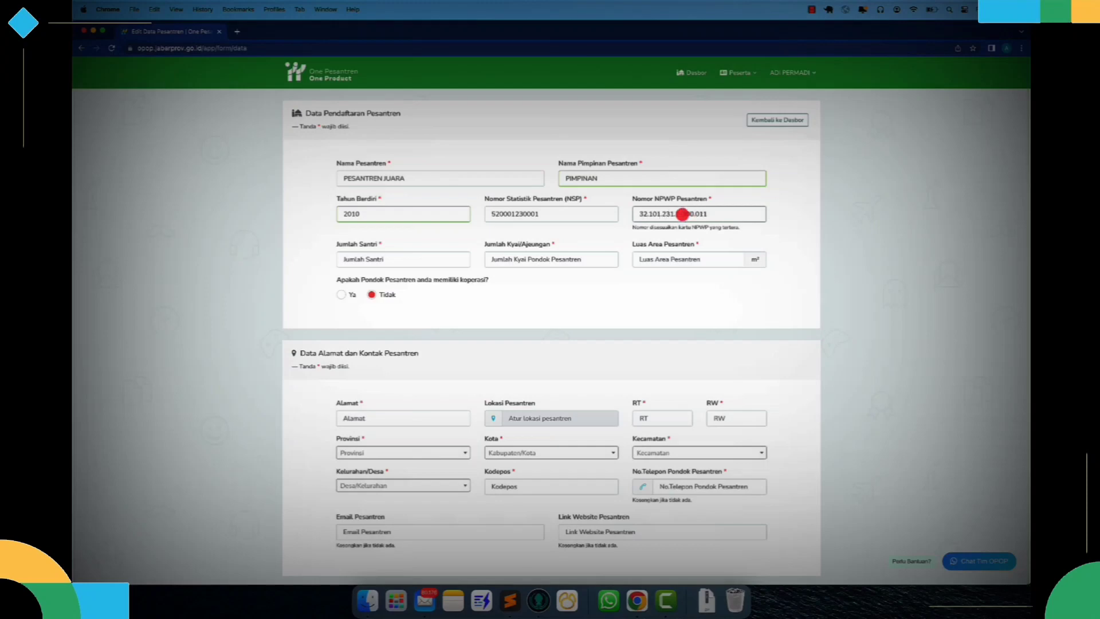
left_click(405, 259)
type("100")
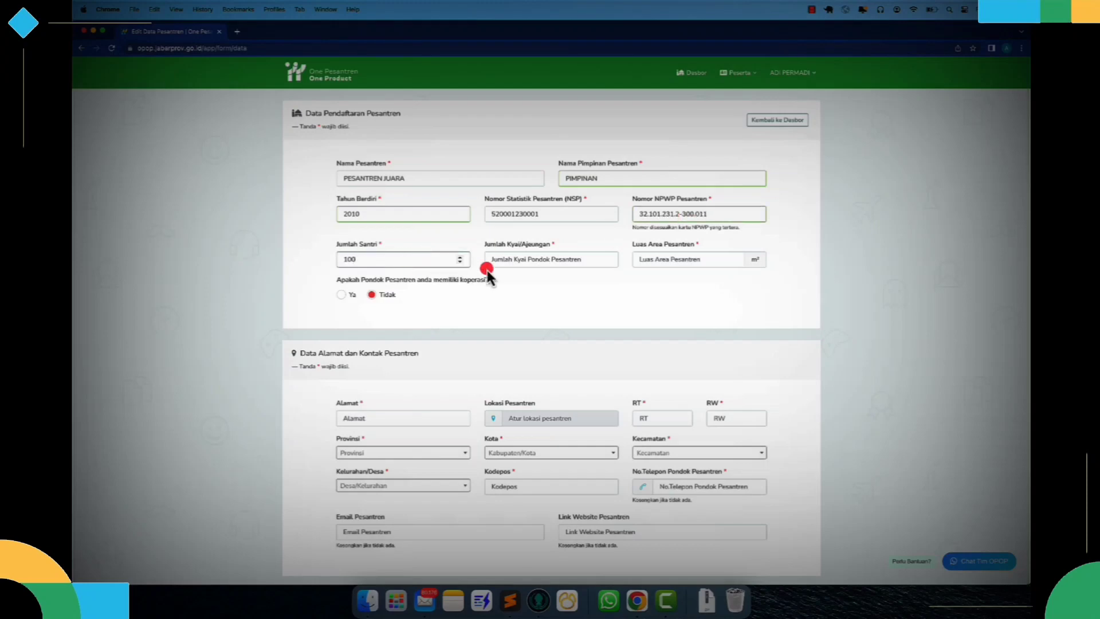
left_click(558, 262)
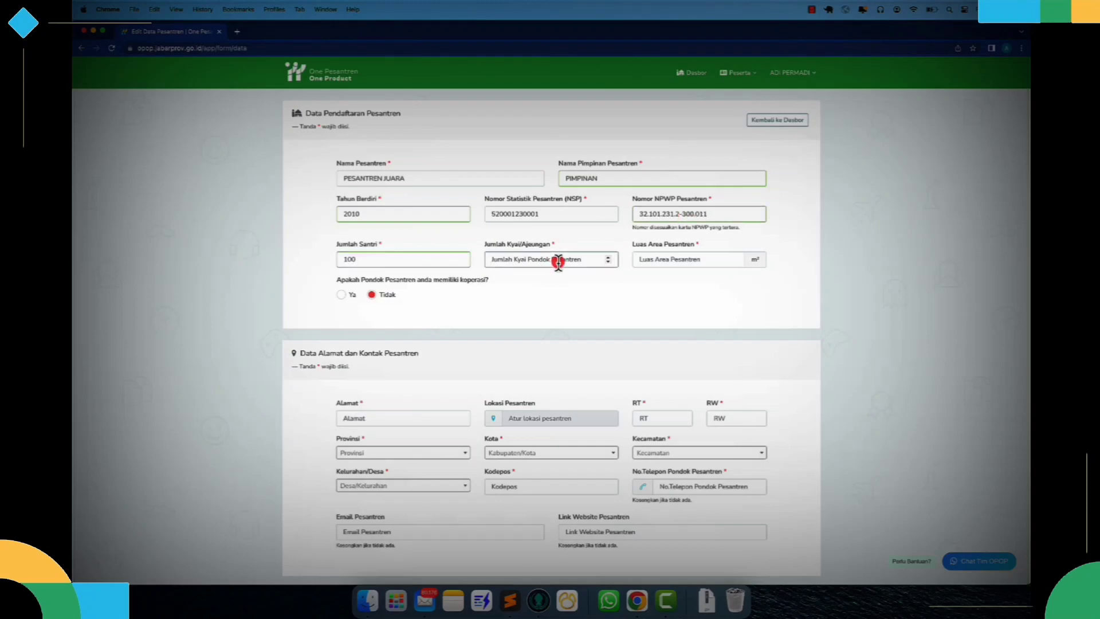
type("50")
left_click(669, 263)
type("30")
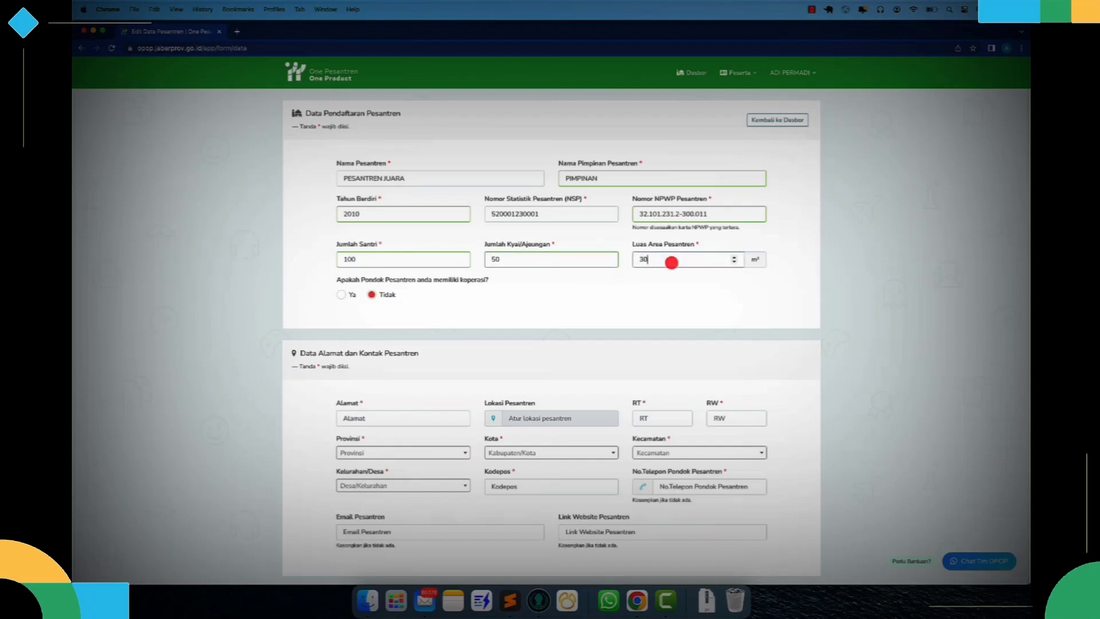
type("0")
Mark the pesantren as having a cooperative (Ya) and start typing its street address.
left_click(439, 296)
left_click(344, 294)
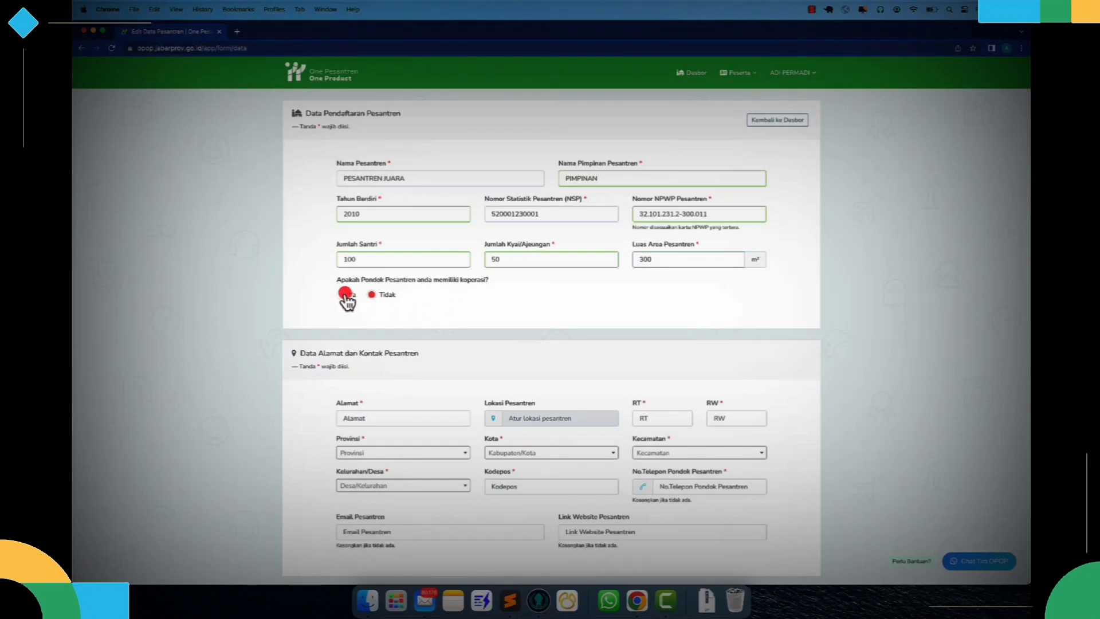
scroll(439, 338, "down", 3)
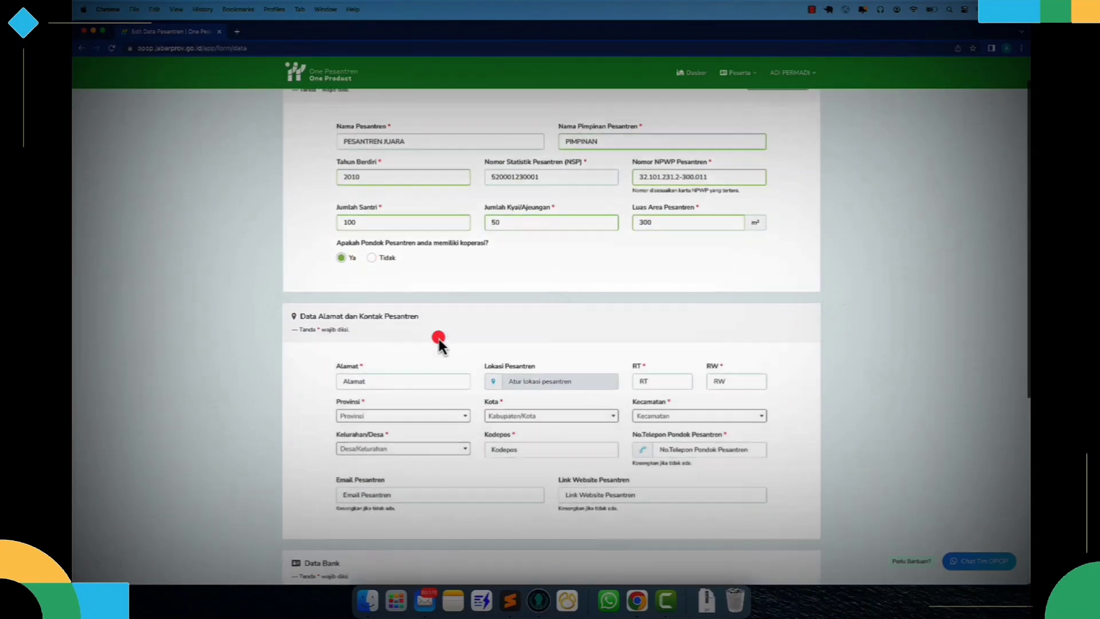
scroll(439, 338, "down", 5)
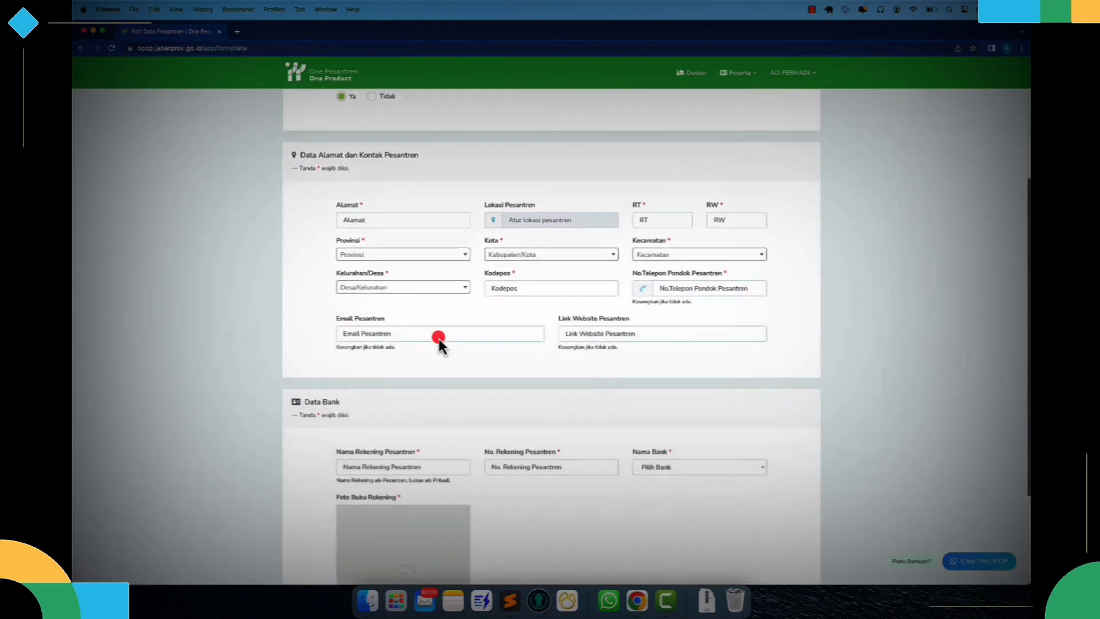
left_click(408, 173)
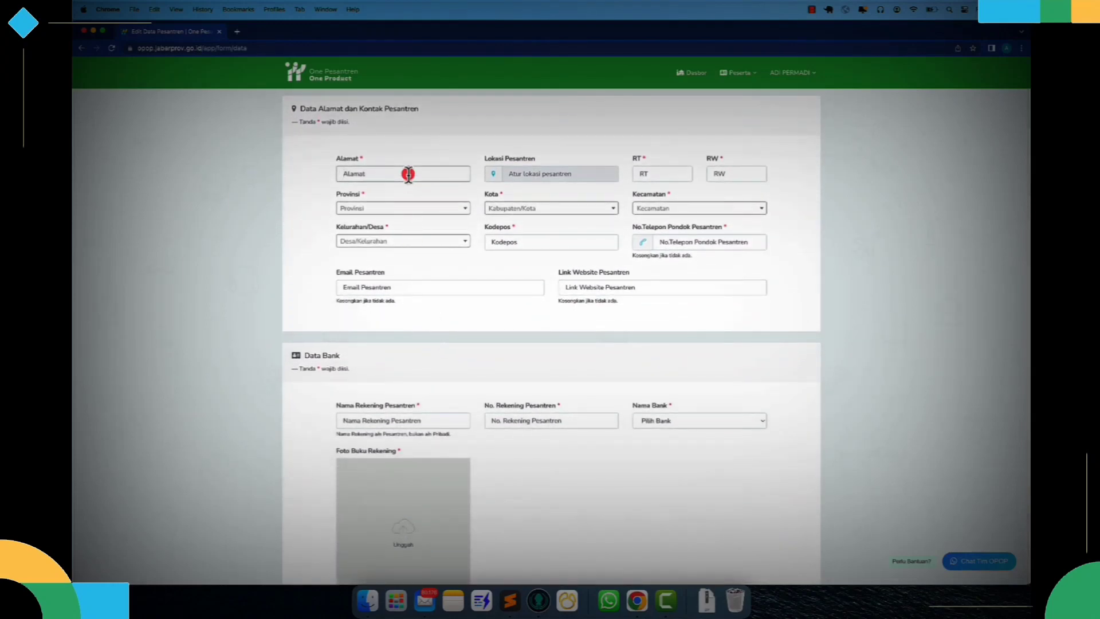
type("Jl")
Pin the pesantren's location on the map from the current position and save the coordinates.
left_click(523, 173)
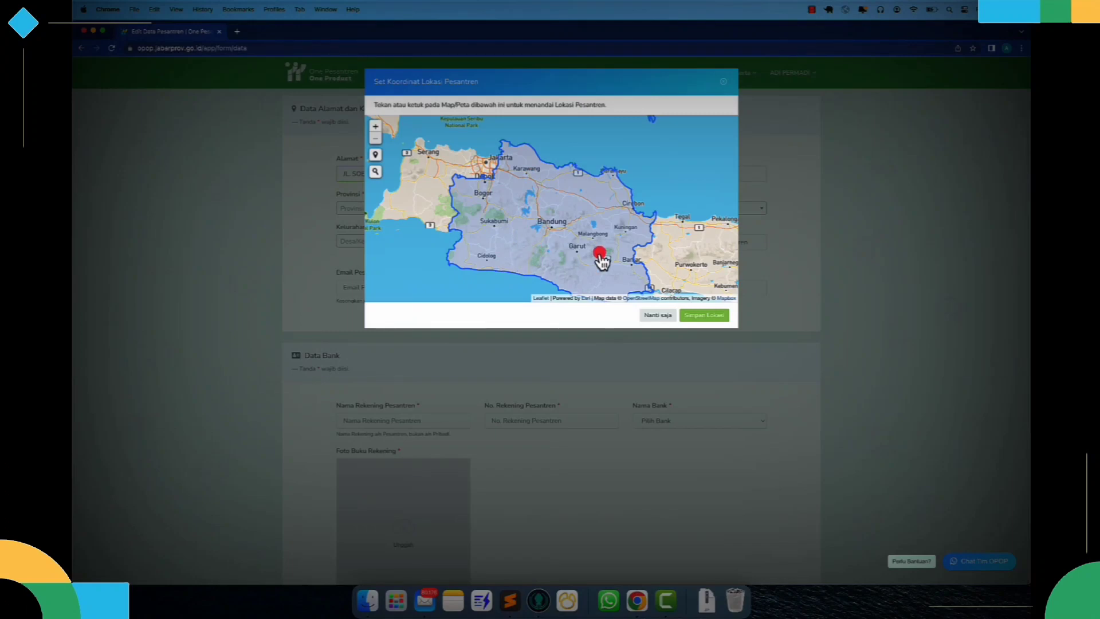
left_click(376, 155)
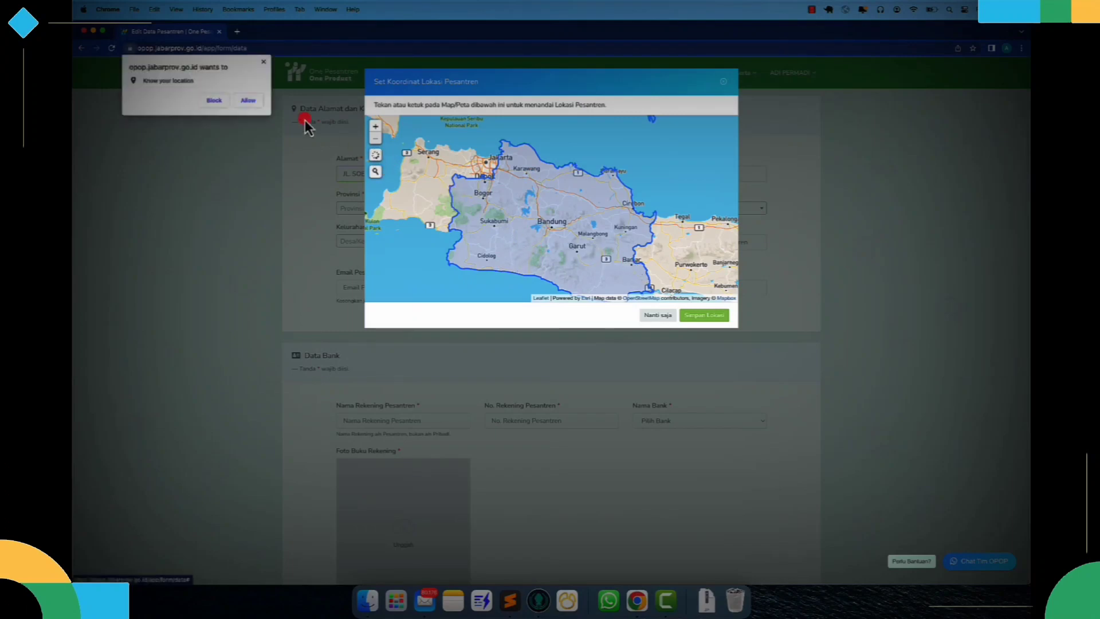
left_click(257, 106)
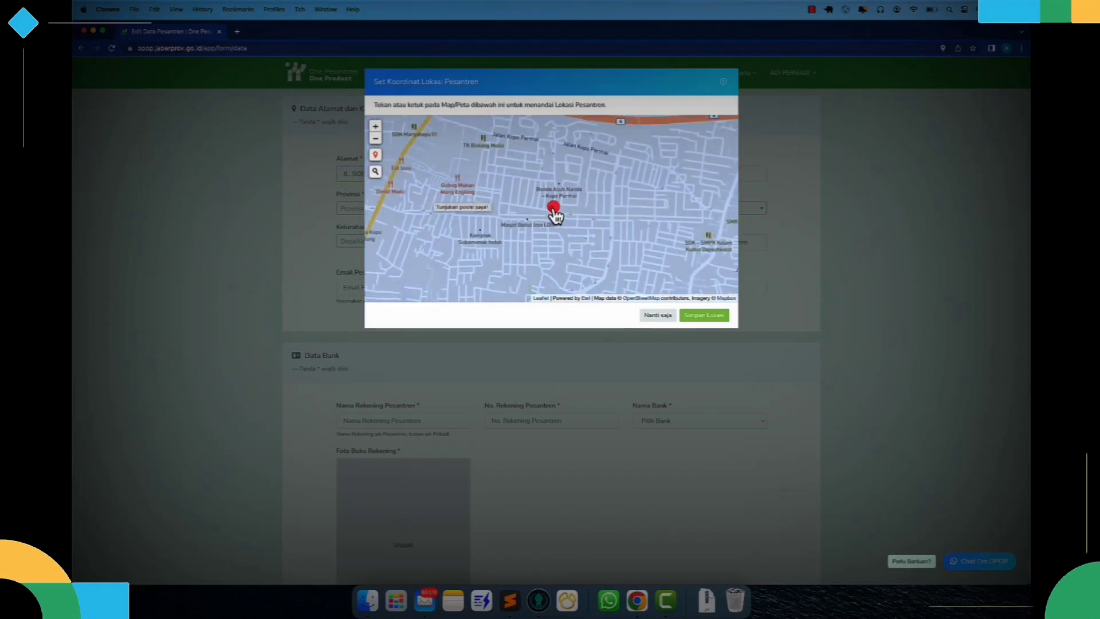
mouse_move(588, 216)
left_mouse_down()
mouse_move(580, 239)
mouse_move(584, 212)
left_mouse_up()
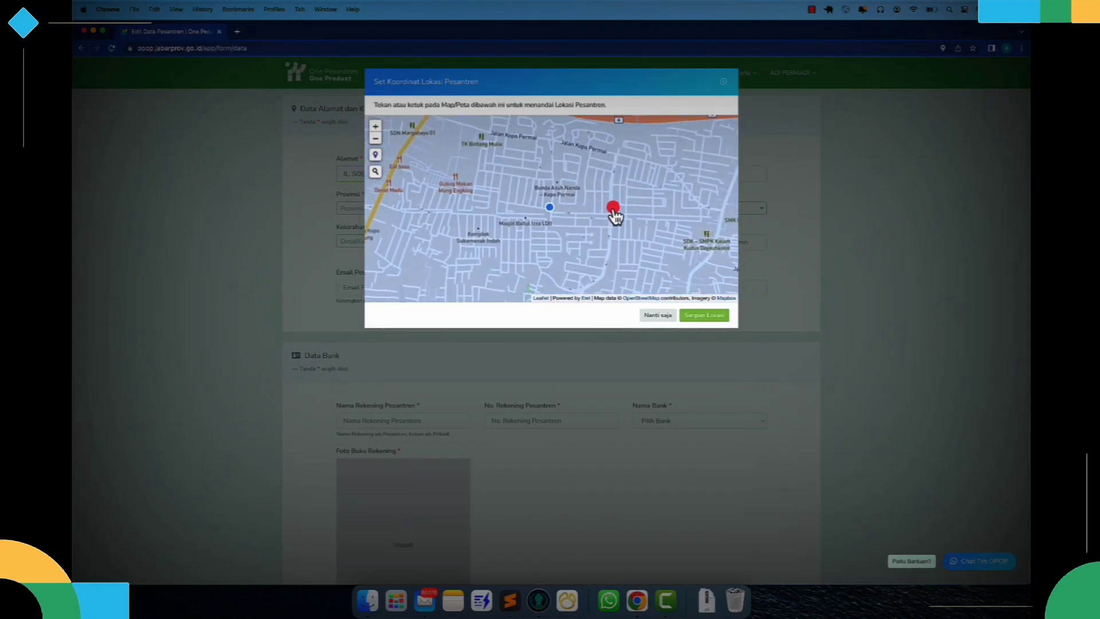
left_click(606, 210)
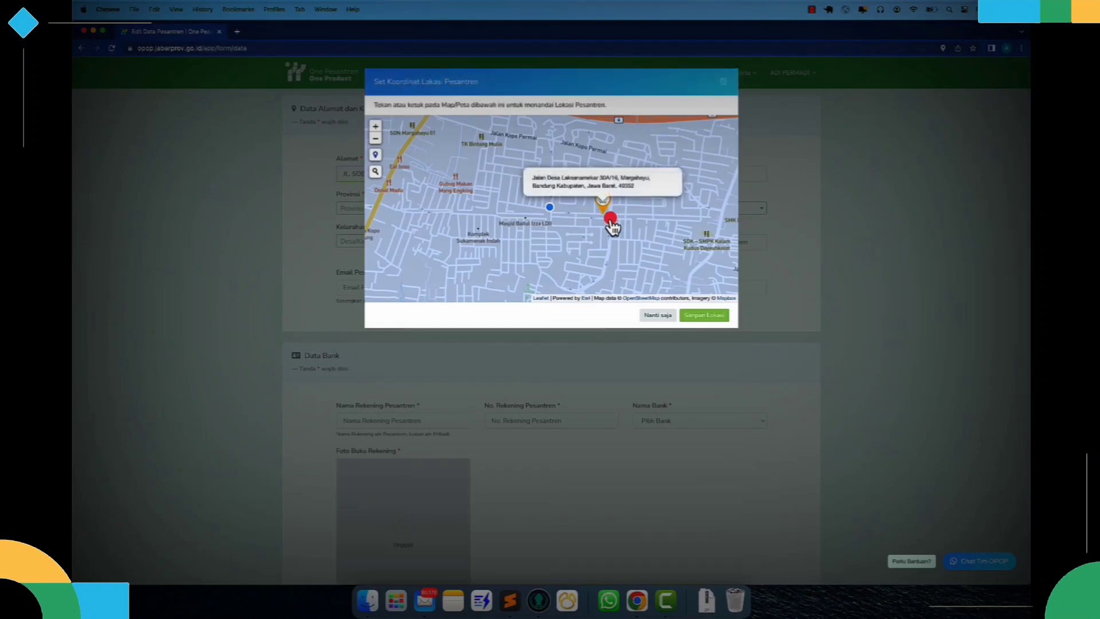
left_click(702, 316)
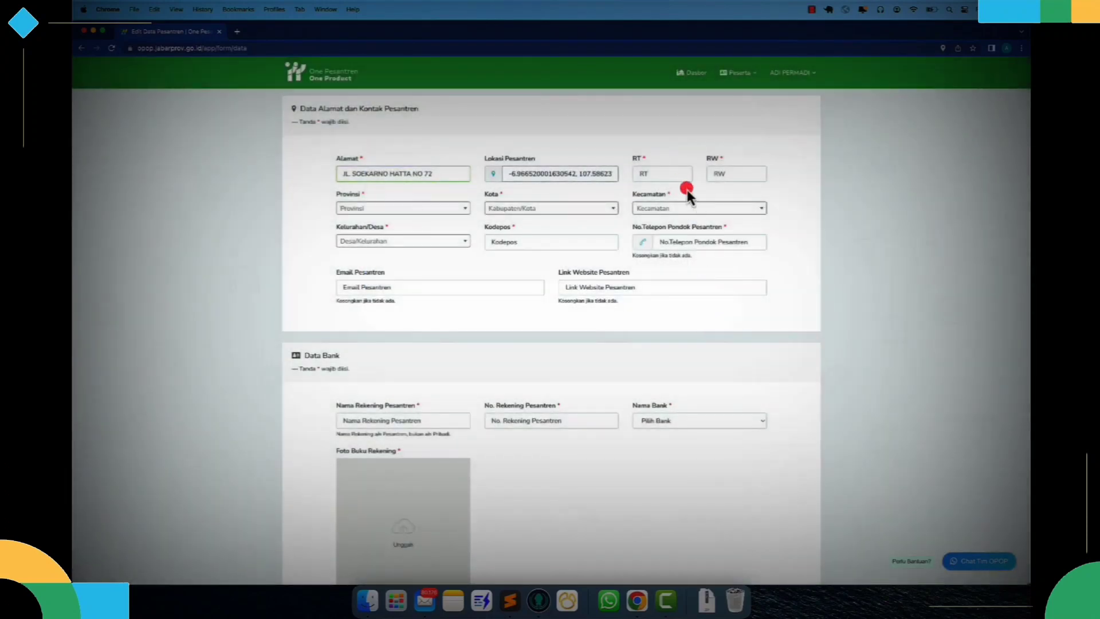
left_click(668, 173)
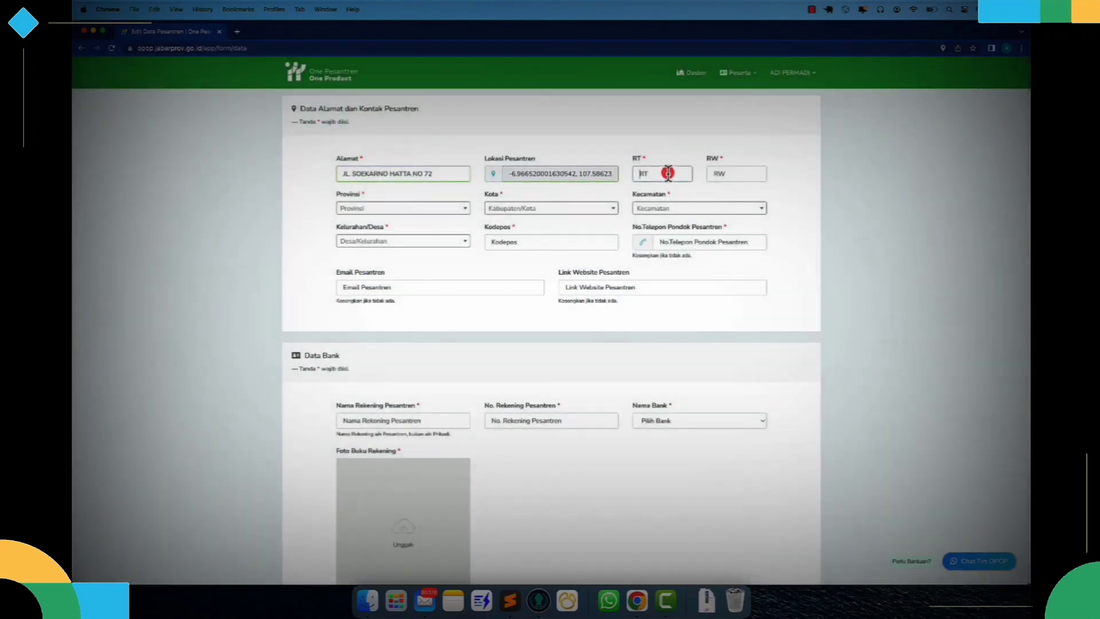
Set RT 005 and region JAWA BARAT, KAB. BANDUNG, Kecamatan Arjasari, Kelurahan Ancolmekar.
type("005")
key("Tab")
left_click(401, 209)
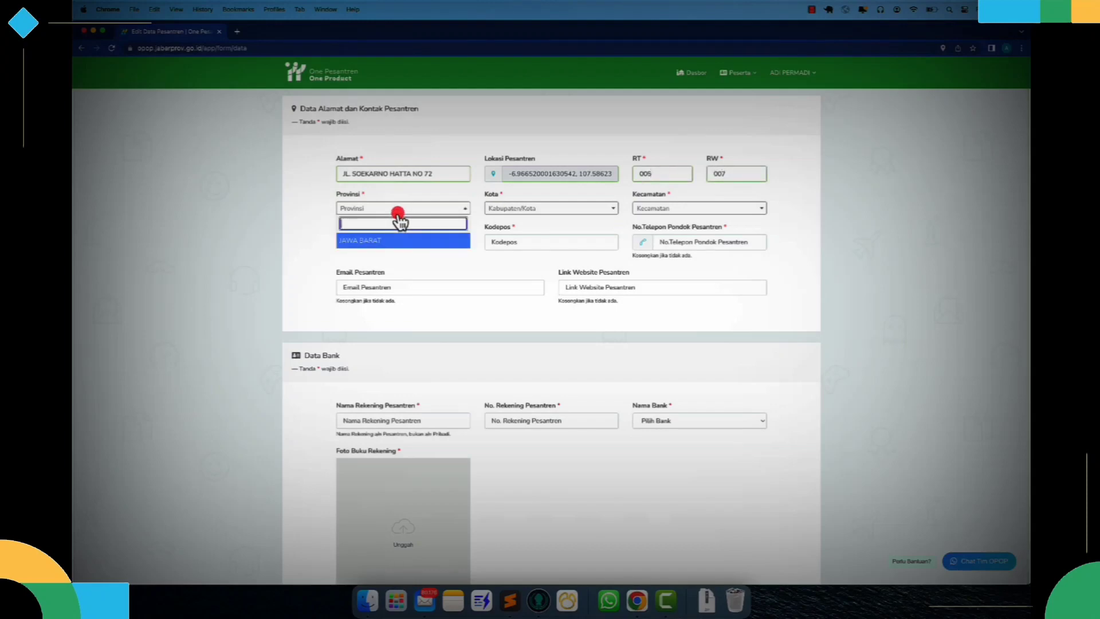
left_click(405, 241)
left_click(513, 208)
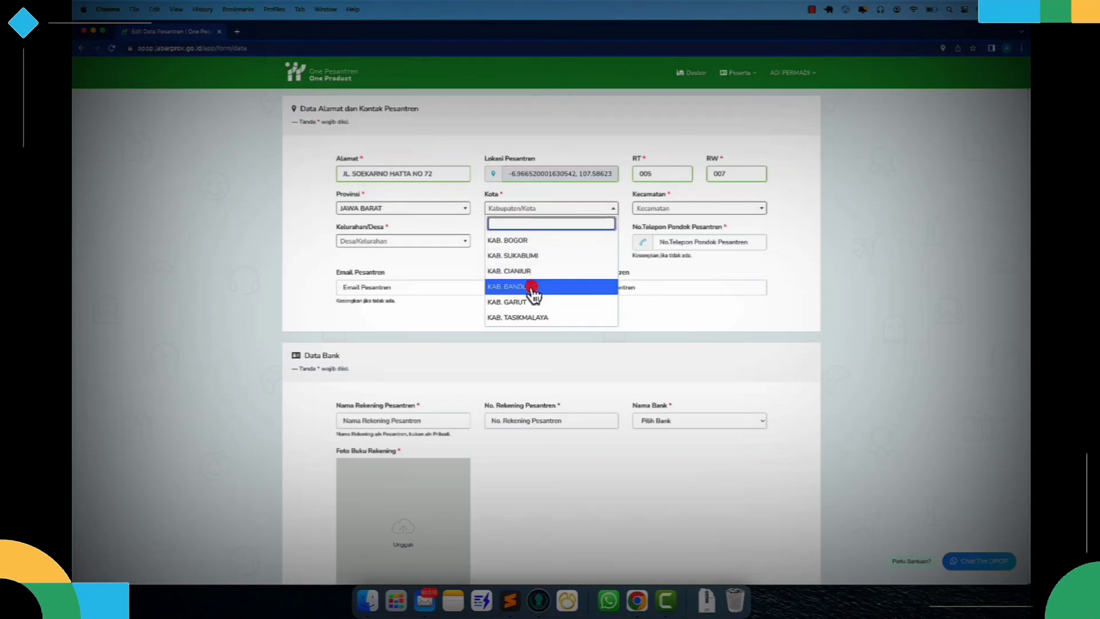
type("band")
left_click(552, 241)
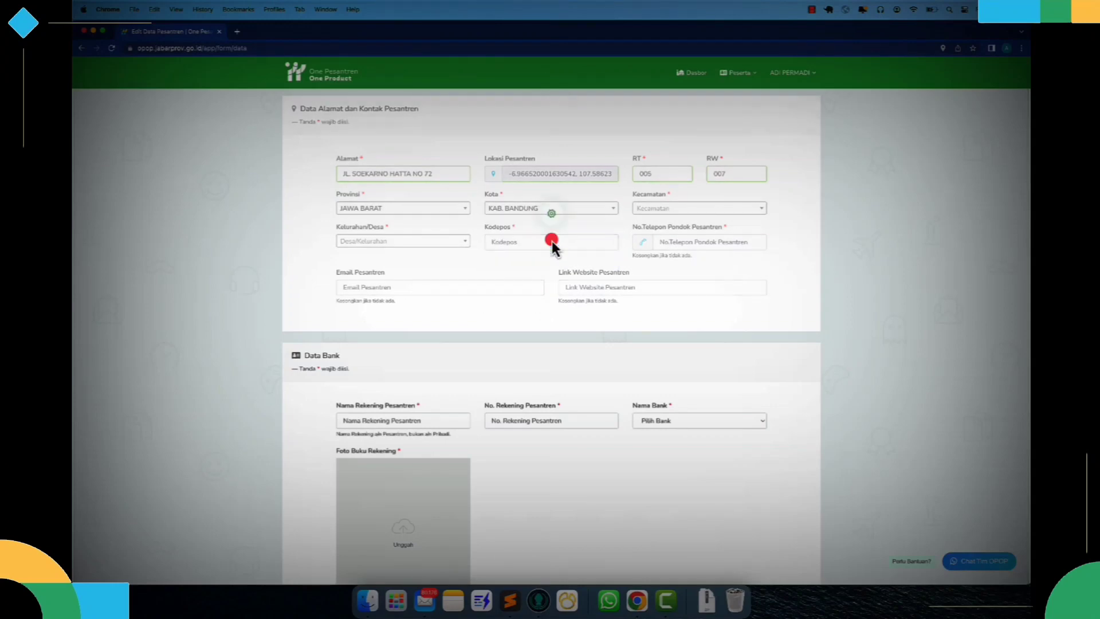
left_click(680, 209)
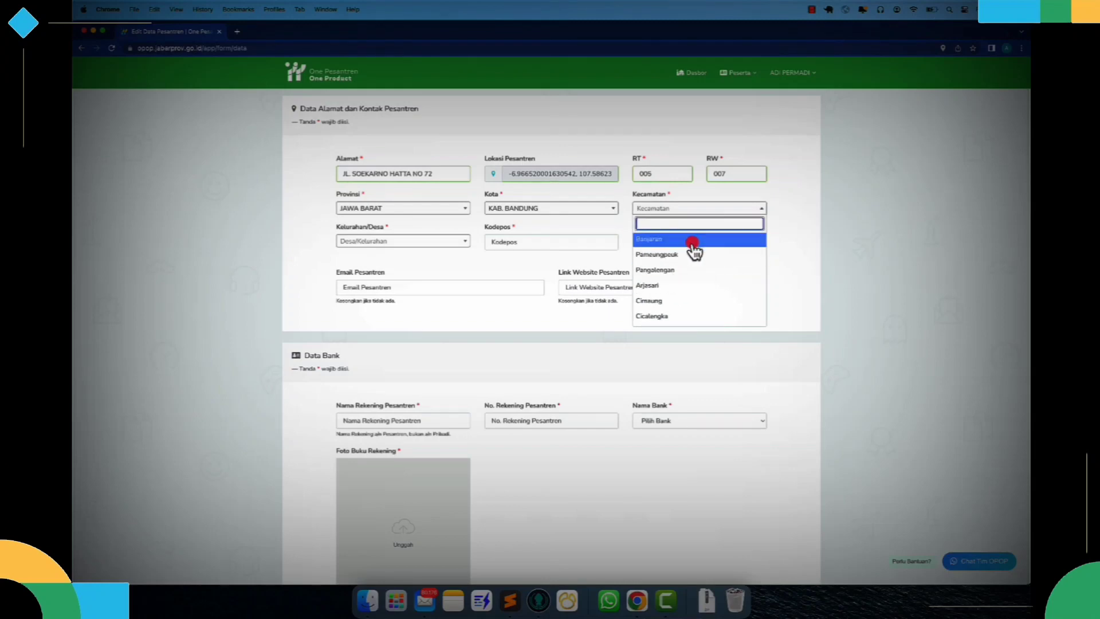
left_click(692, 285)
left_click(436, 241)
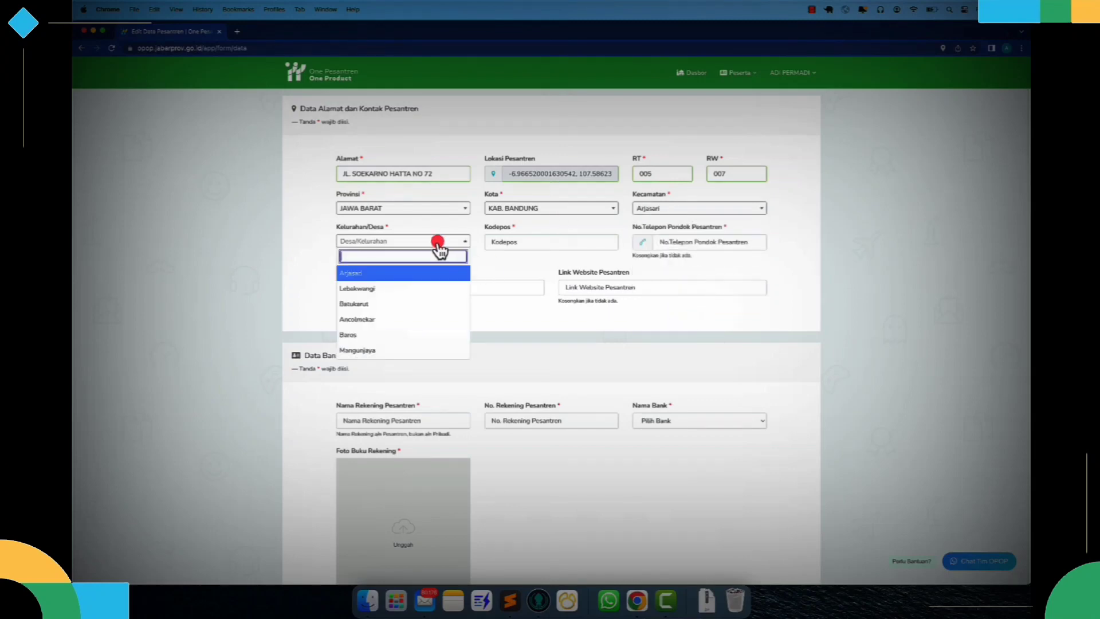
left_click(432, 320)
Enter postcode 40227 and the pesantren's phone number, then move through the email and website fields.
left_click(516, 239)
type("40227")
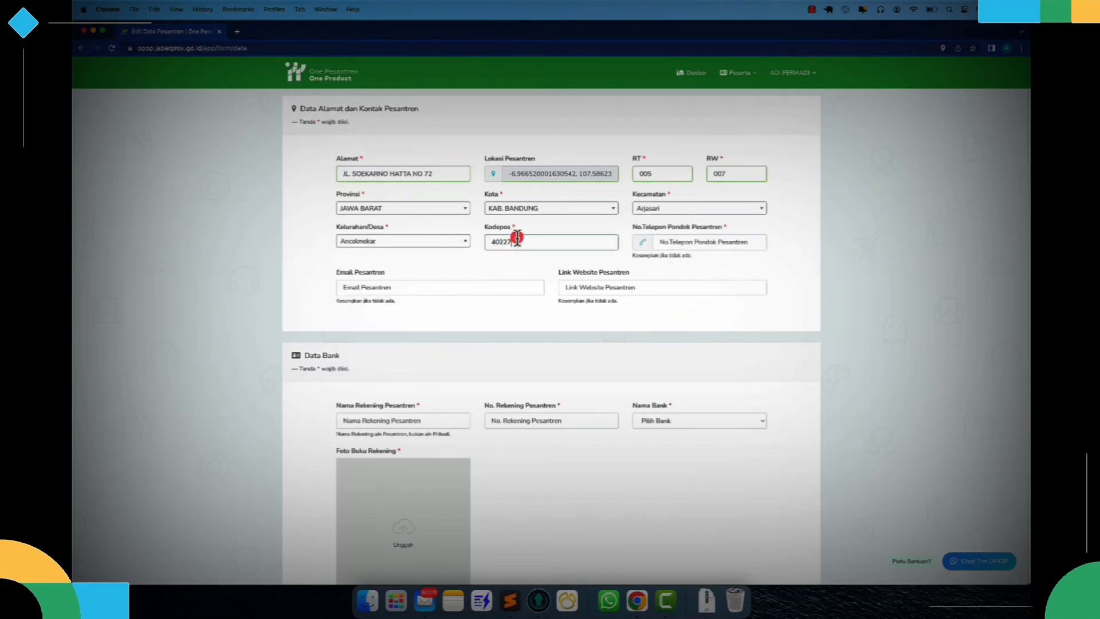
left_click(712, 243)
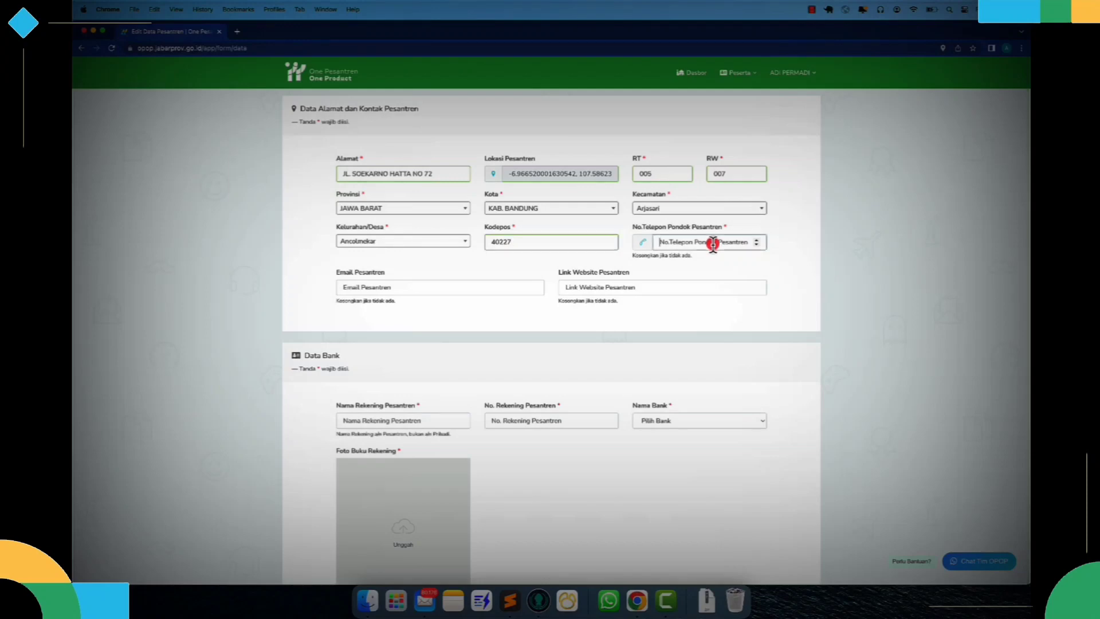
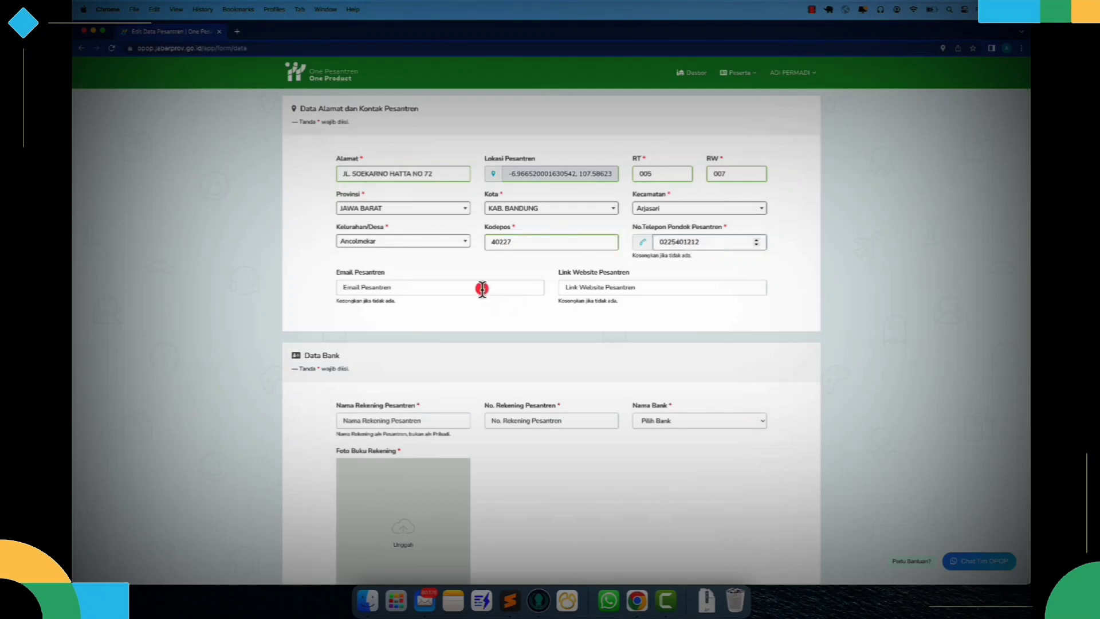
left_click(381, 287)
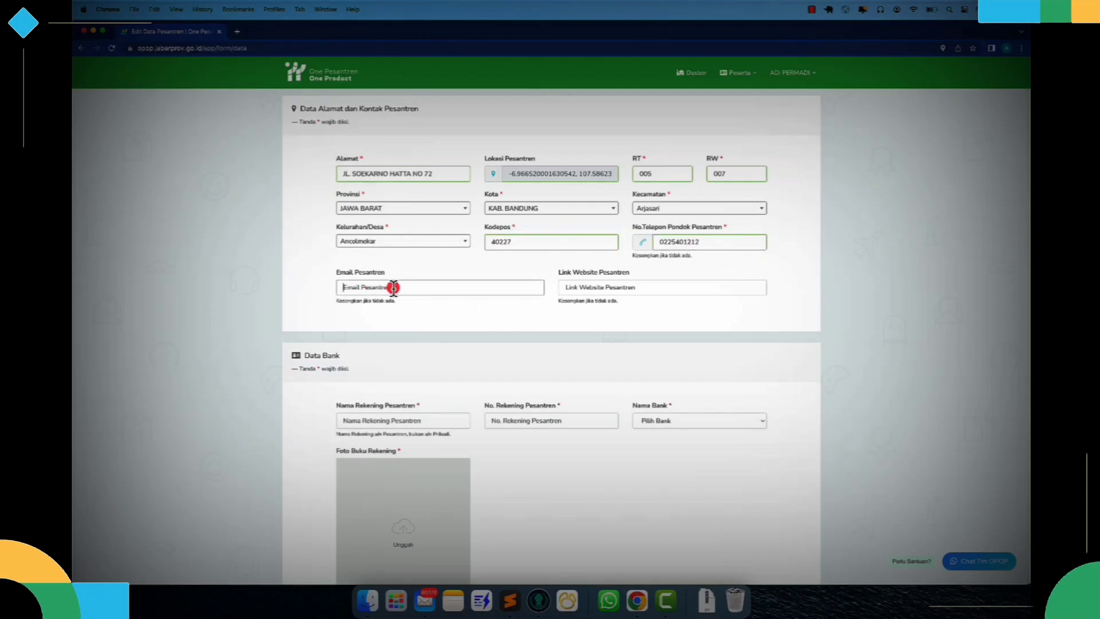
left_click(626, 288)
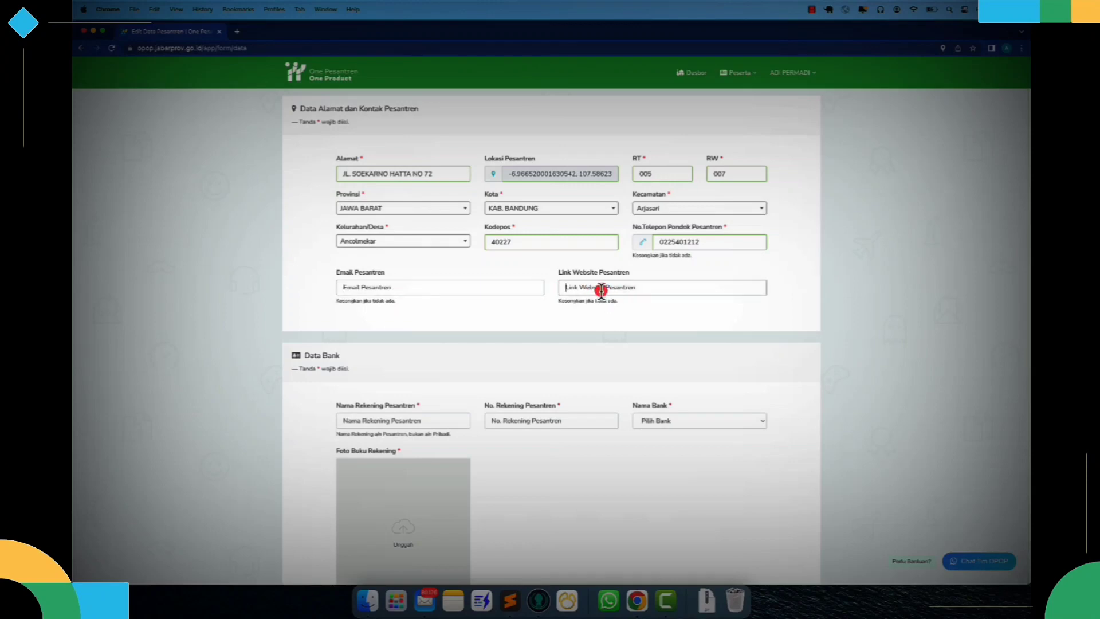
Enter account name BANK BJB and the account number, and choose Bank BJB as the bank.
scroll(569, 292, "down", 2)
scroll(570, 292, "down", 1)
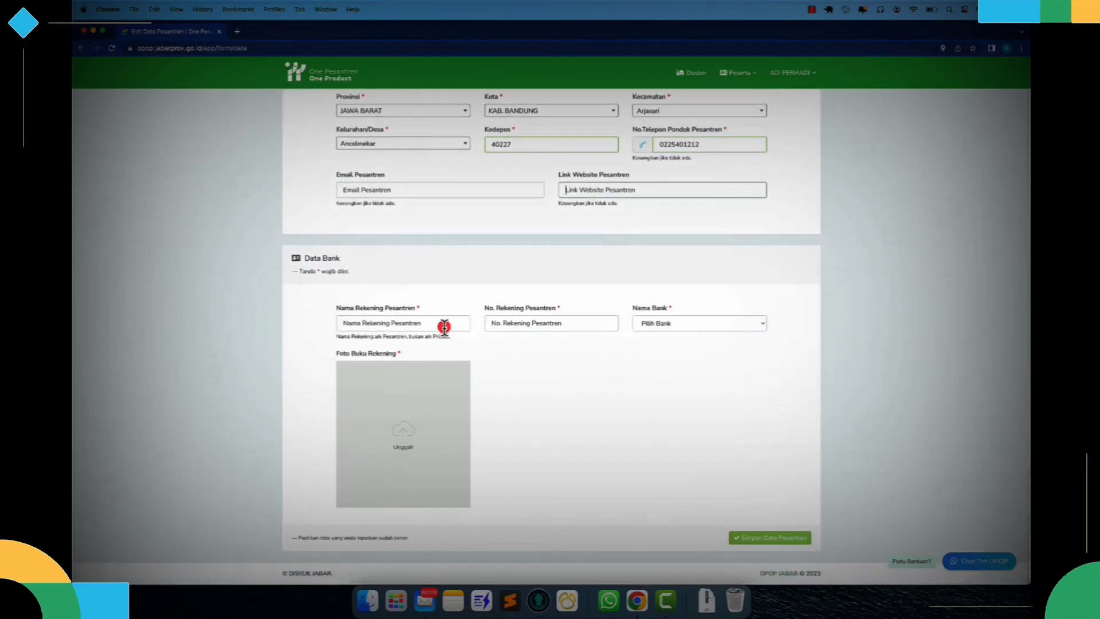
left_click(466, 328)
type("BANK BJB")
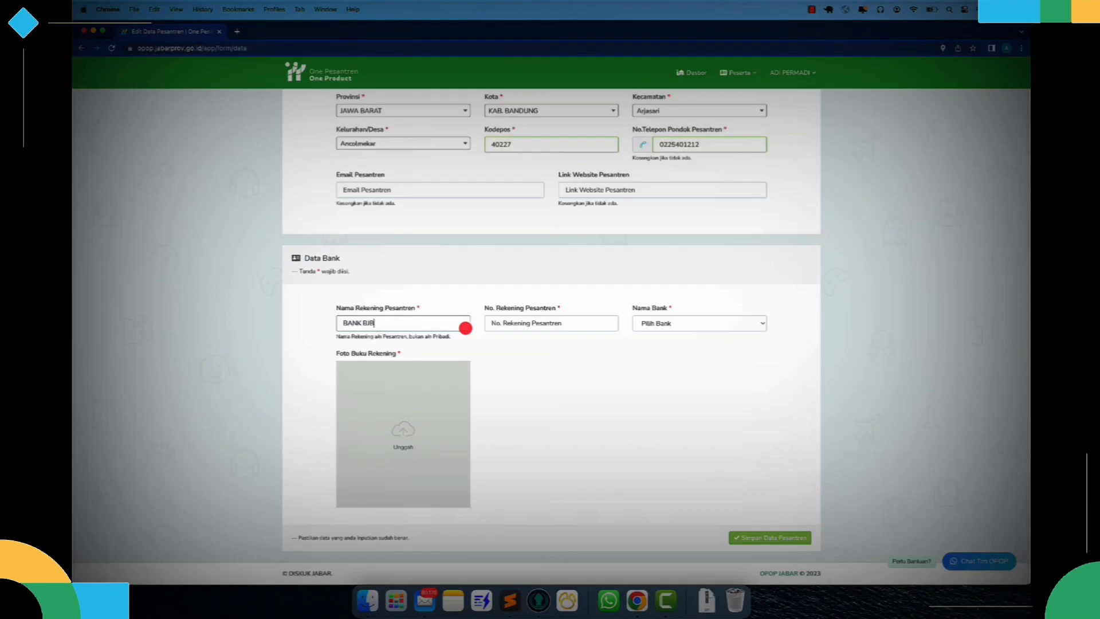
left_click(541, 324)
type("123456789")
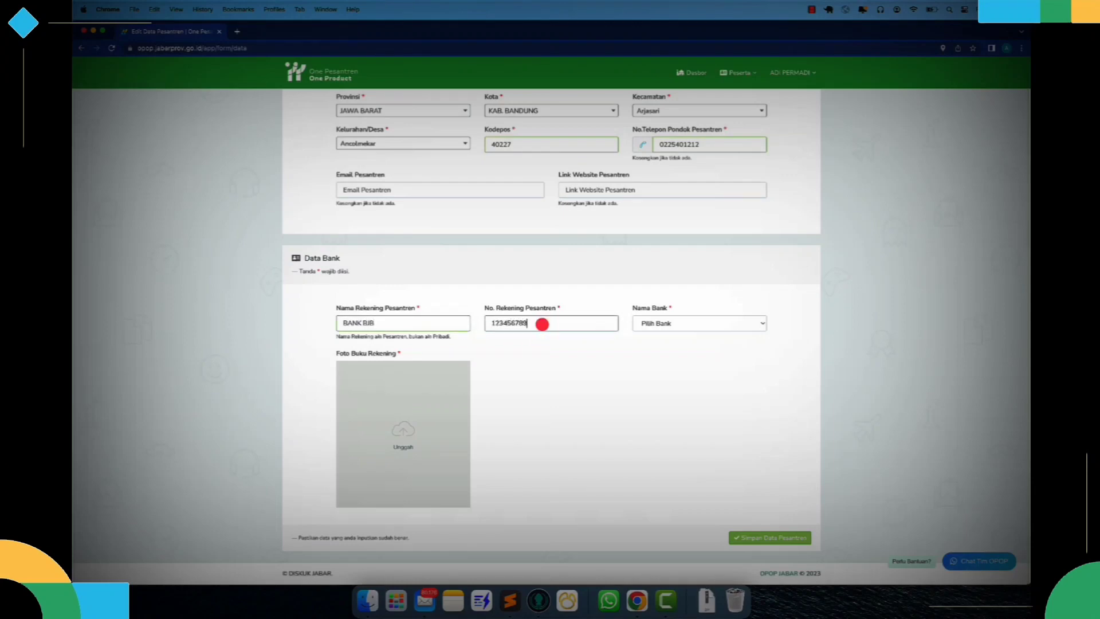
left_click(667, 324)
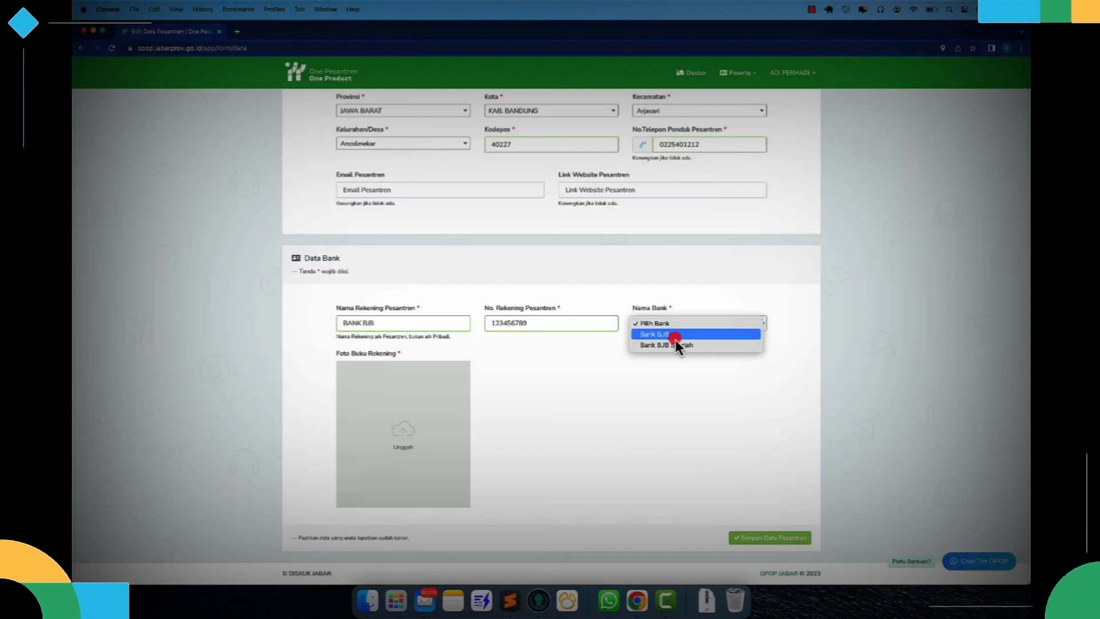
left_click(675, 336)
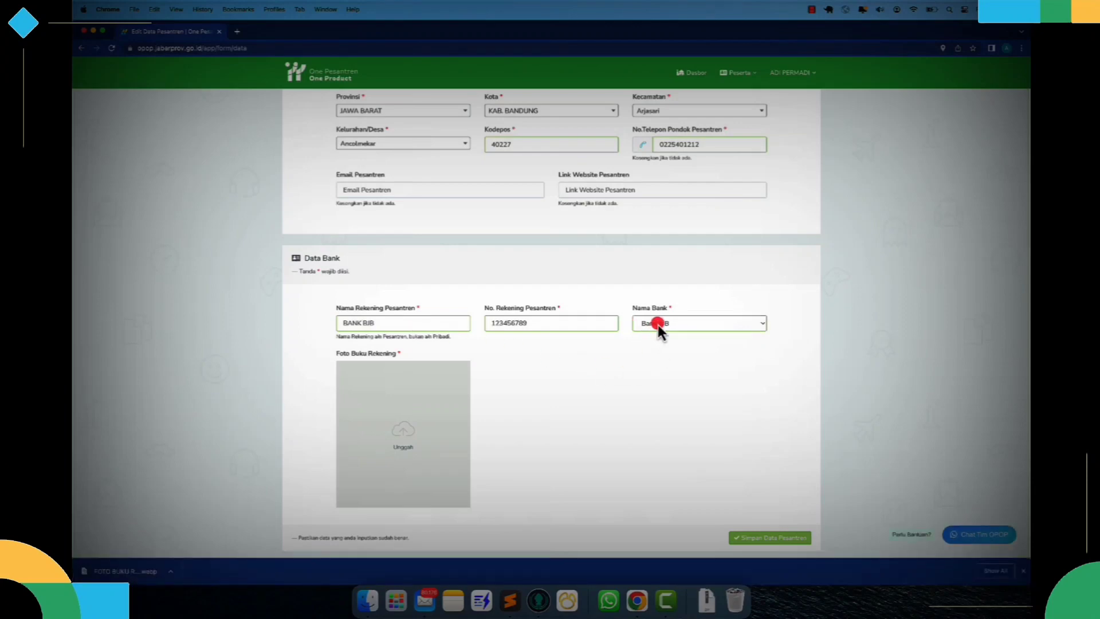
Upload FOT BUKU REKENING.webp as the bank-book photo and submit the pesantren data.
left_click(407, 438)
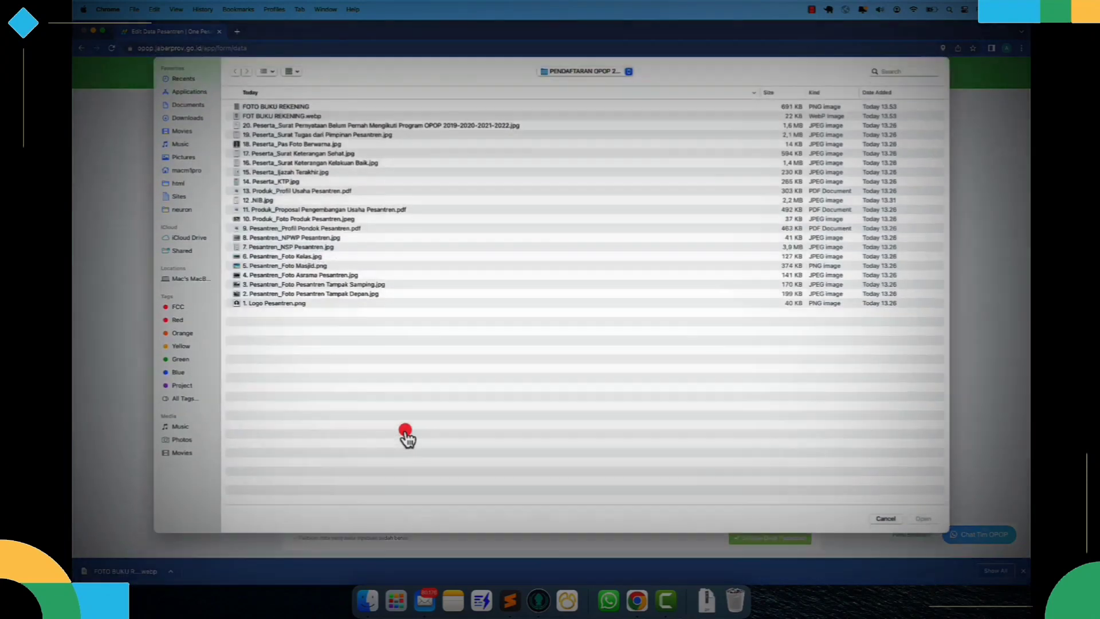
double_click(322, 116)
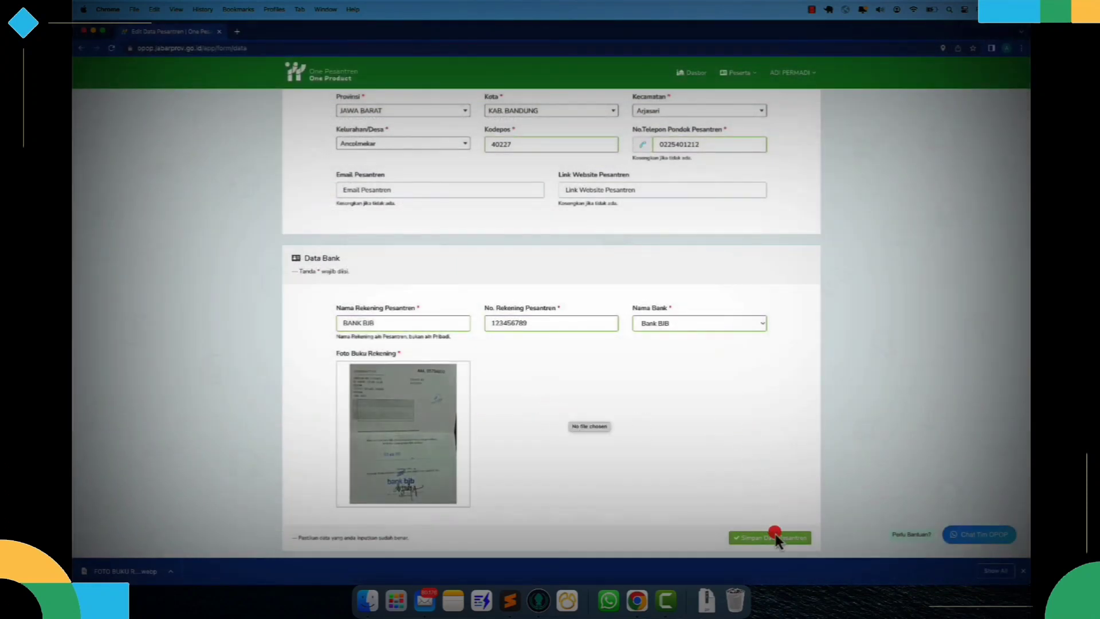
left_click(795, 539)
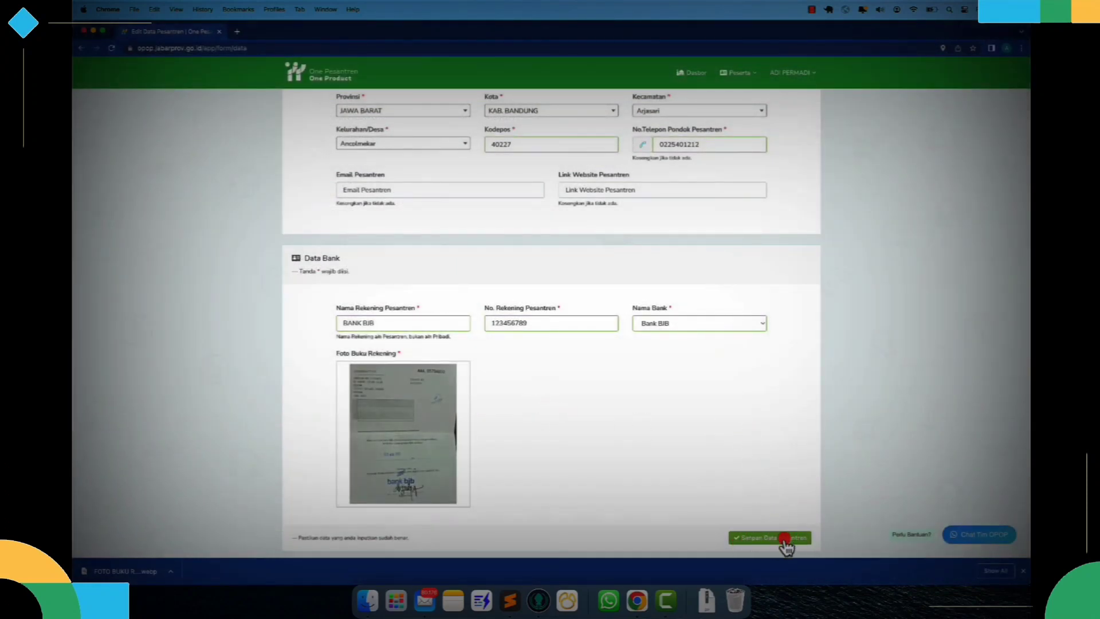
scroll(776, 209, "down", 8)
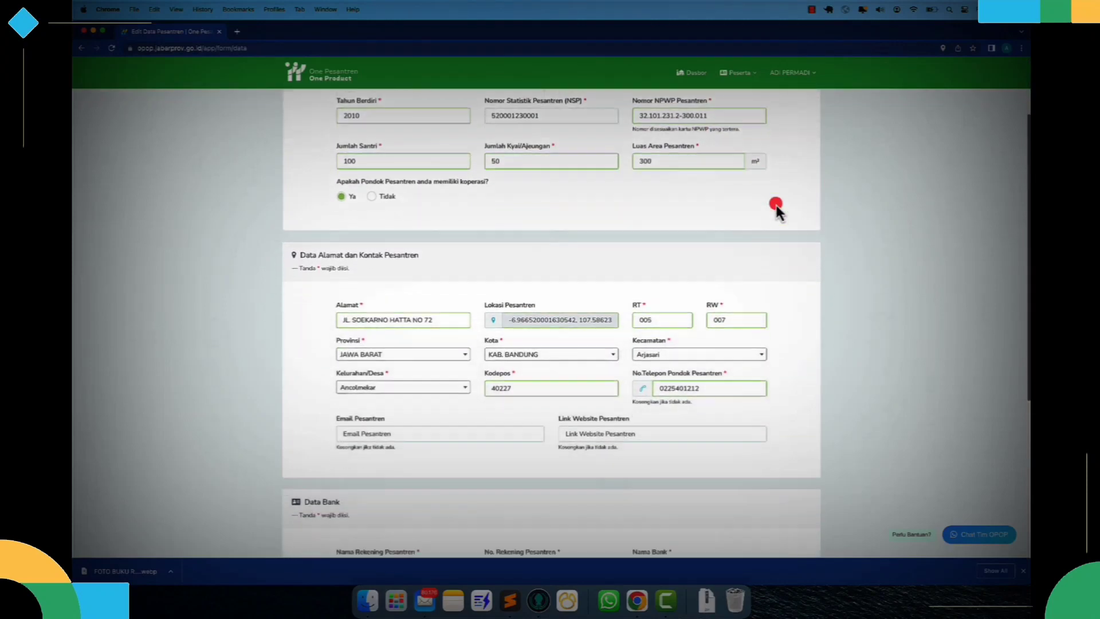
left_click(739, 510)
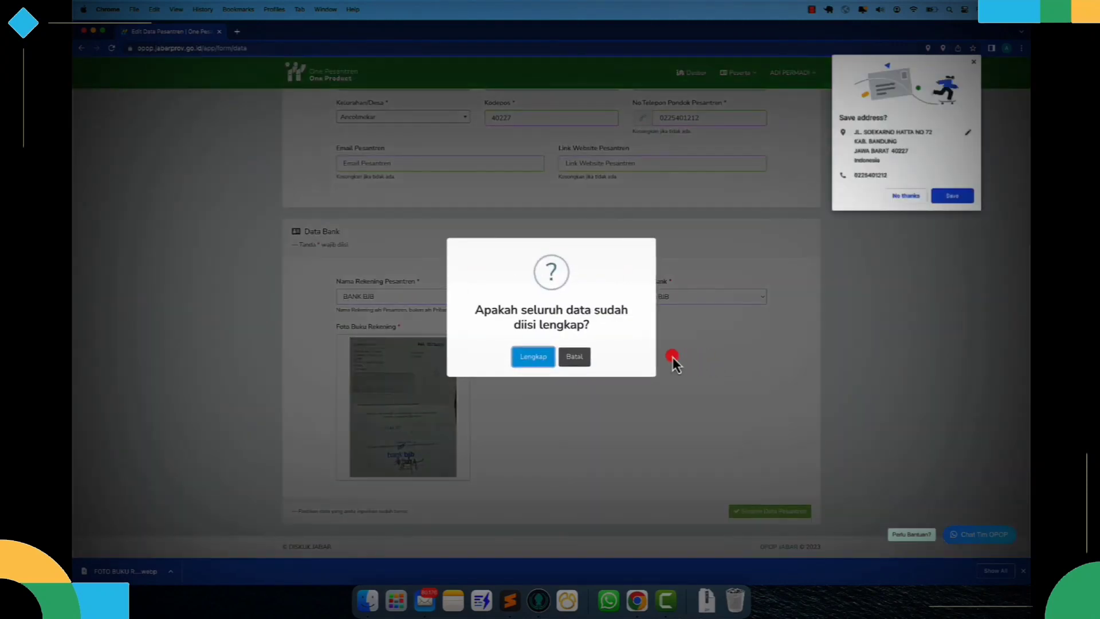
Confirm the pesantren data is complete, then go to the missing participant data.
left_click(535, 358)
left_click(907, 196)
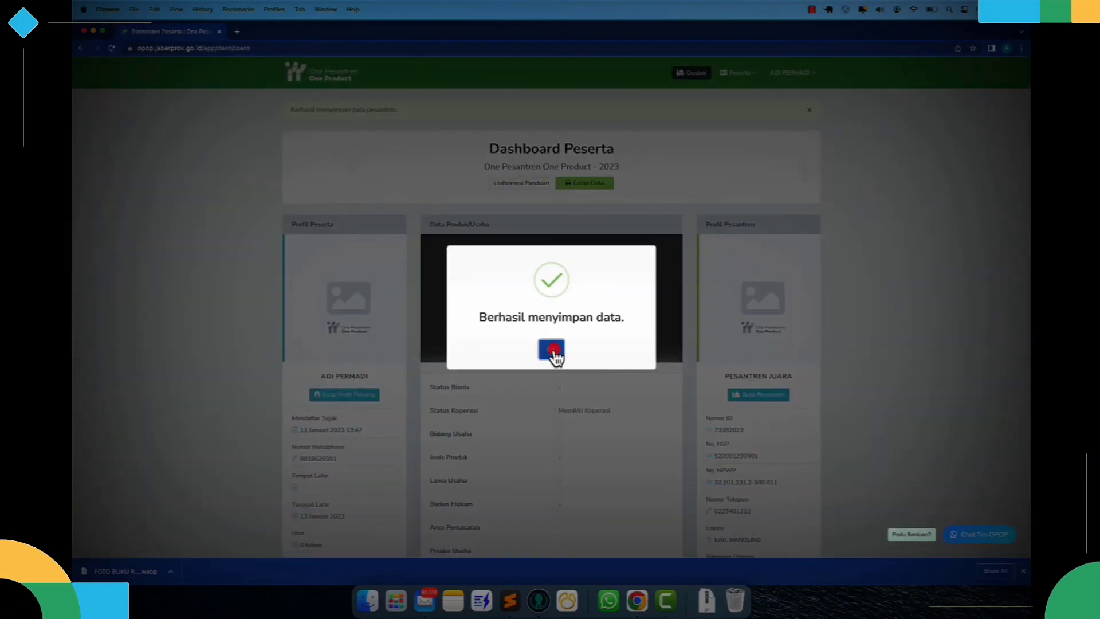
left_click(551, 349)
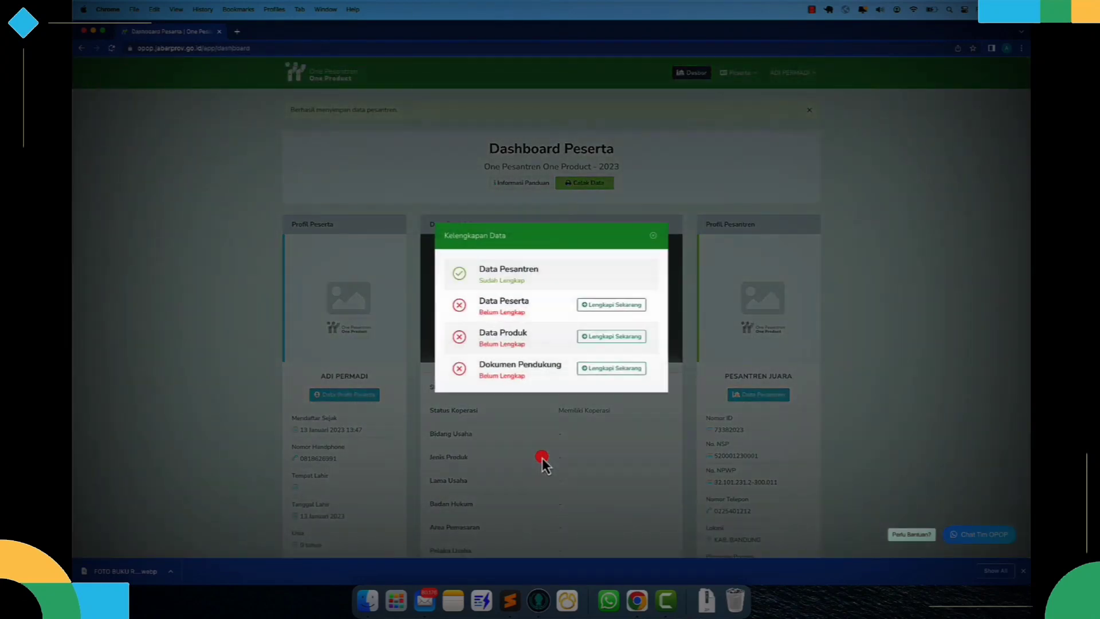
left_click(606, 306)
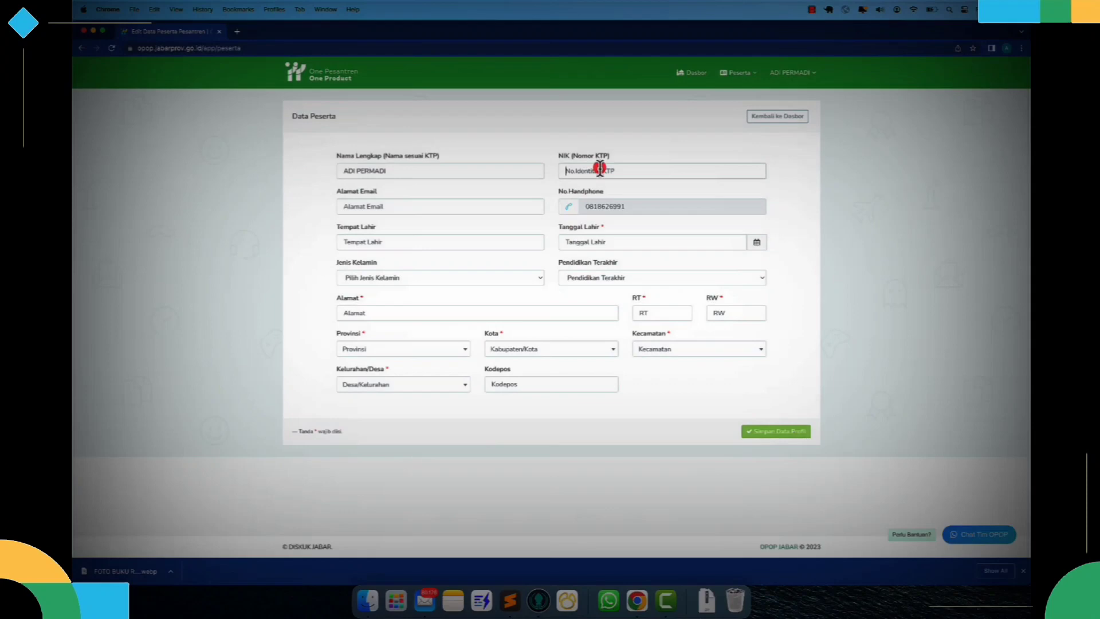
left_click(599, 170)
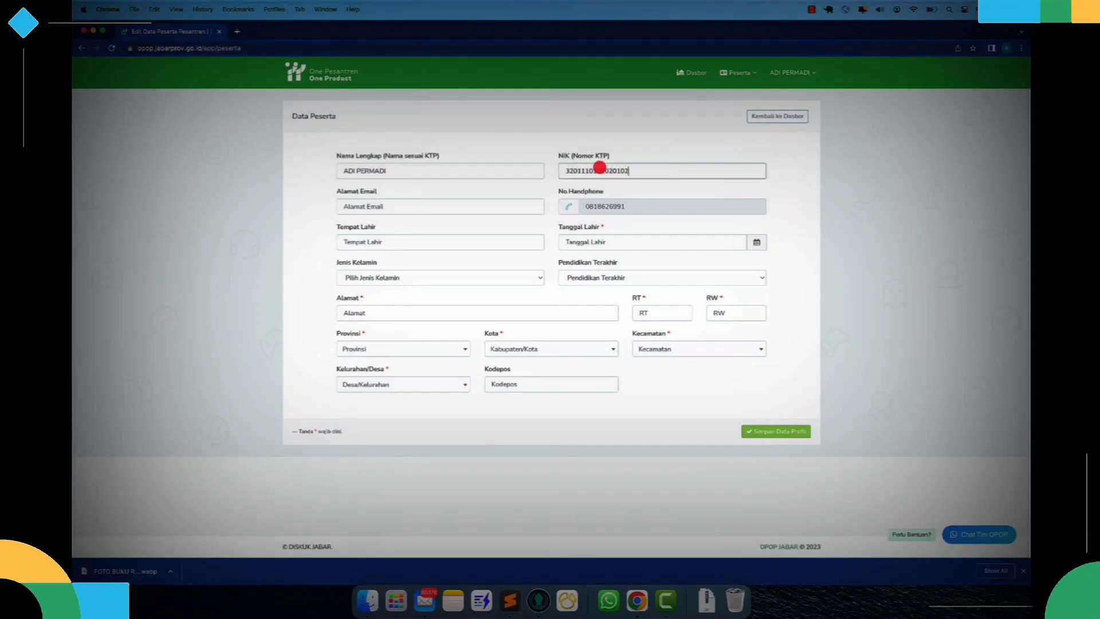
left_click(502, 210)
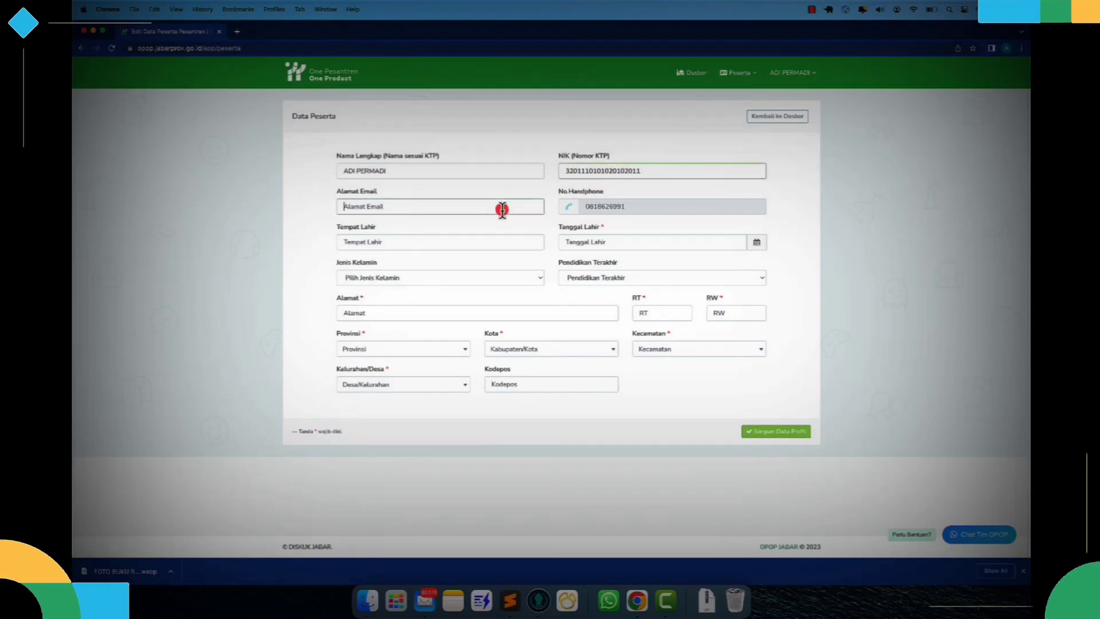
key("Tab")
type("Bandung")
key("Tab")
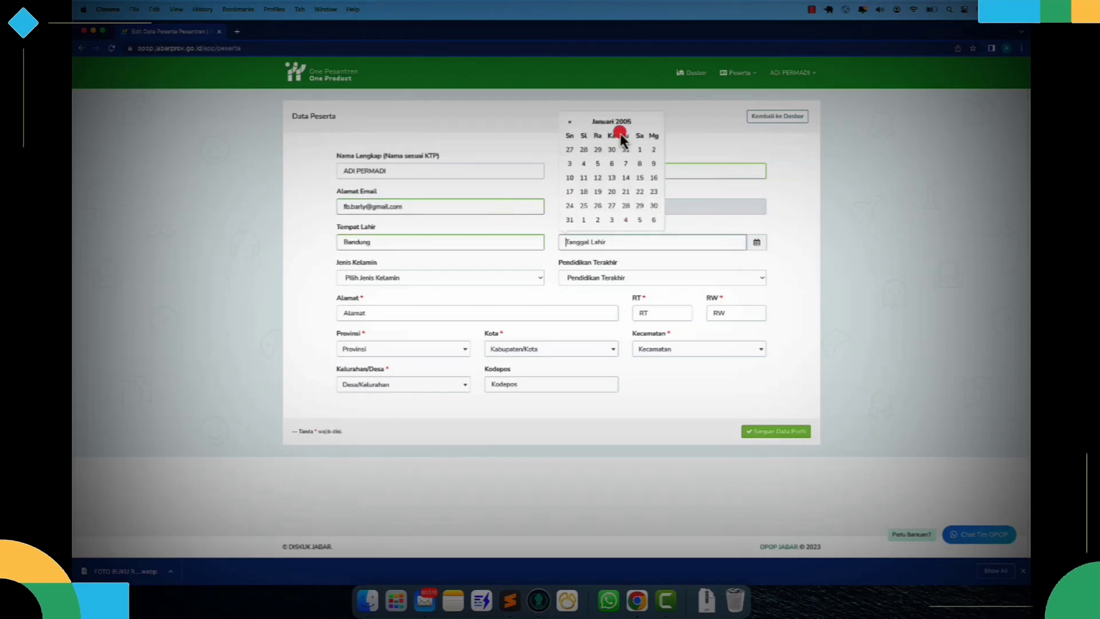
left_click(620, 140)
left_click(646, 155)
left_click(653, 178)
left_click(475, 274)
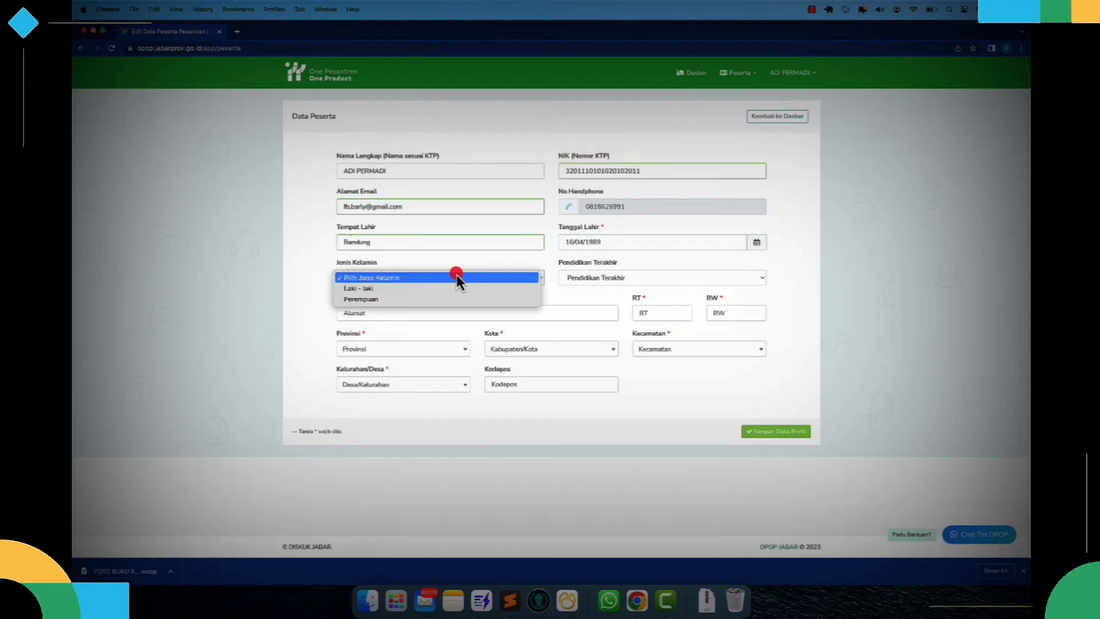
left_click(460, 288)
left_click(603, 274)
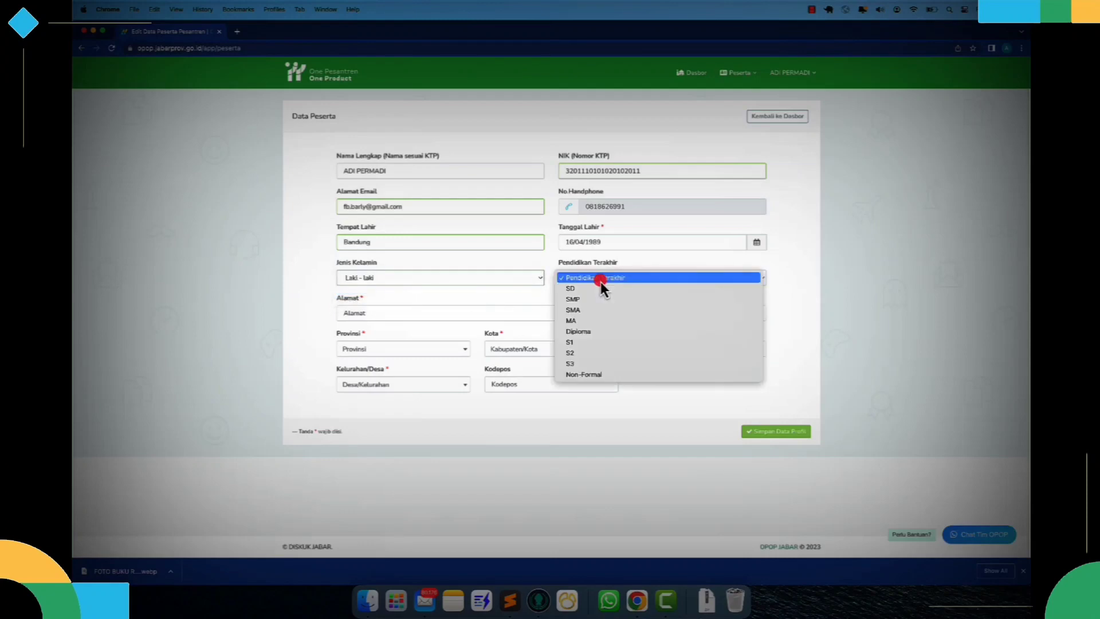
left_click(590, 342)
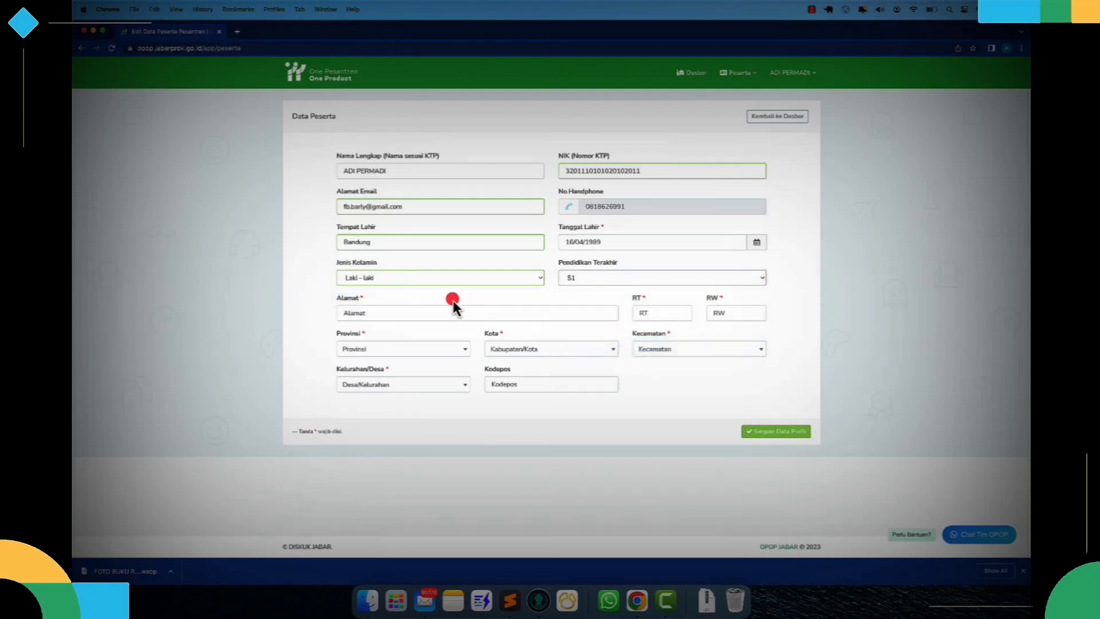
Fill the participant's street address, RT 007, province JAWA BARAT and regency KAB. BANDUNG.
left_click(445, 319)
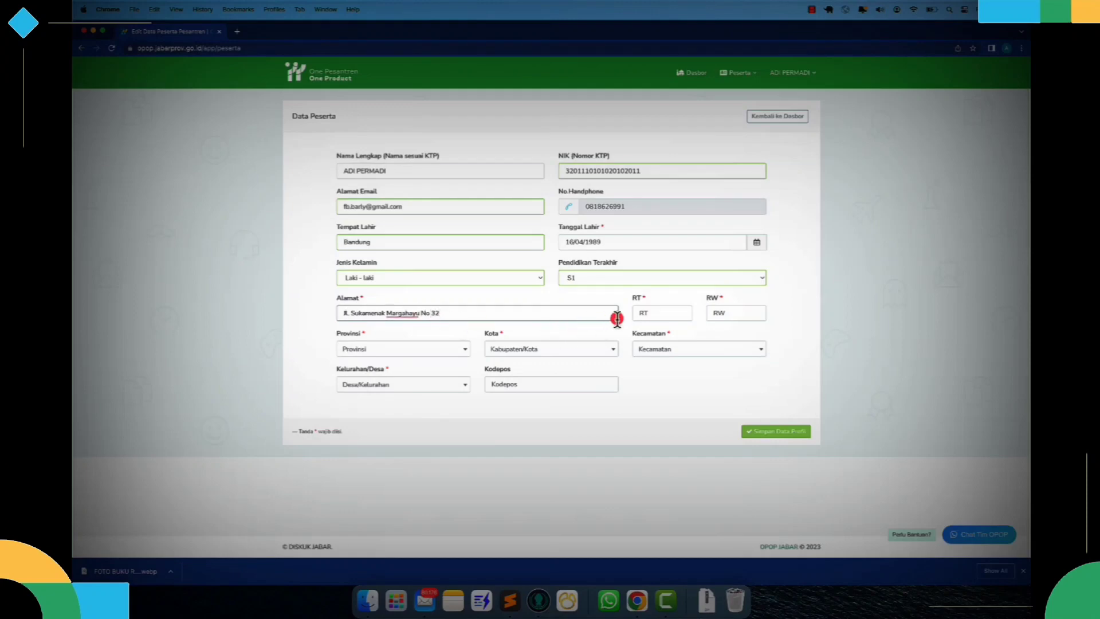
left_click(661, 314)
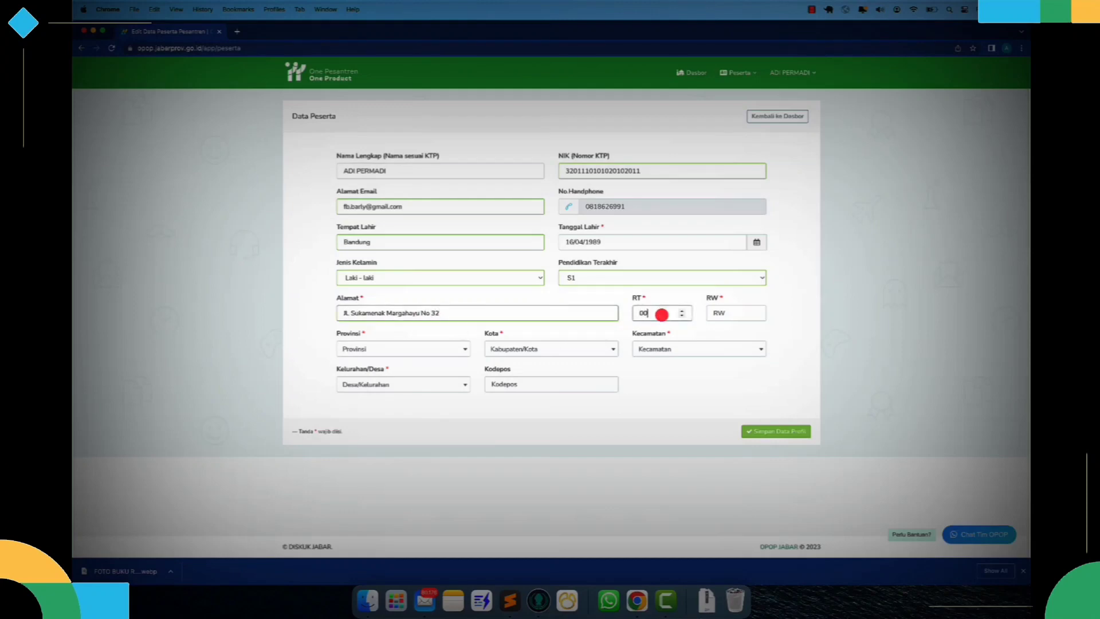
type("007")
key("Tab")
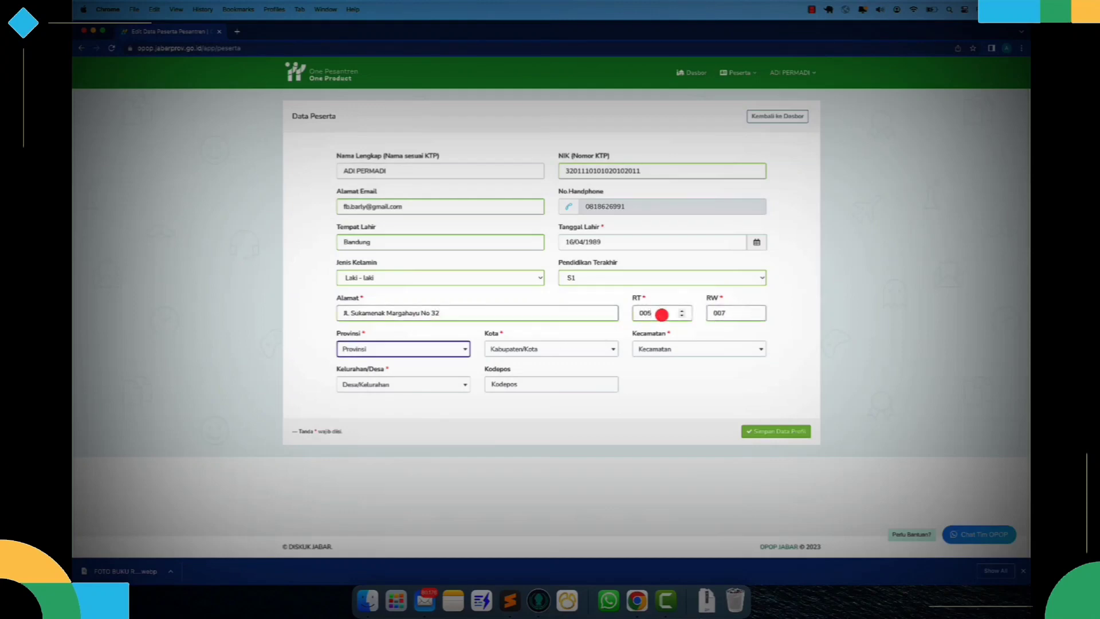
key("Down")
left_click(440, 385)
left_click(524, 357)
type("ban")
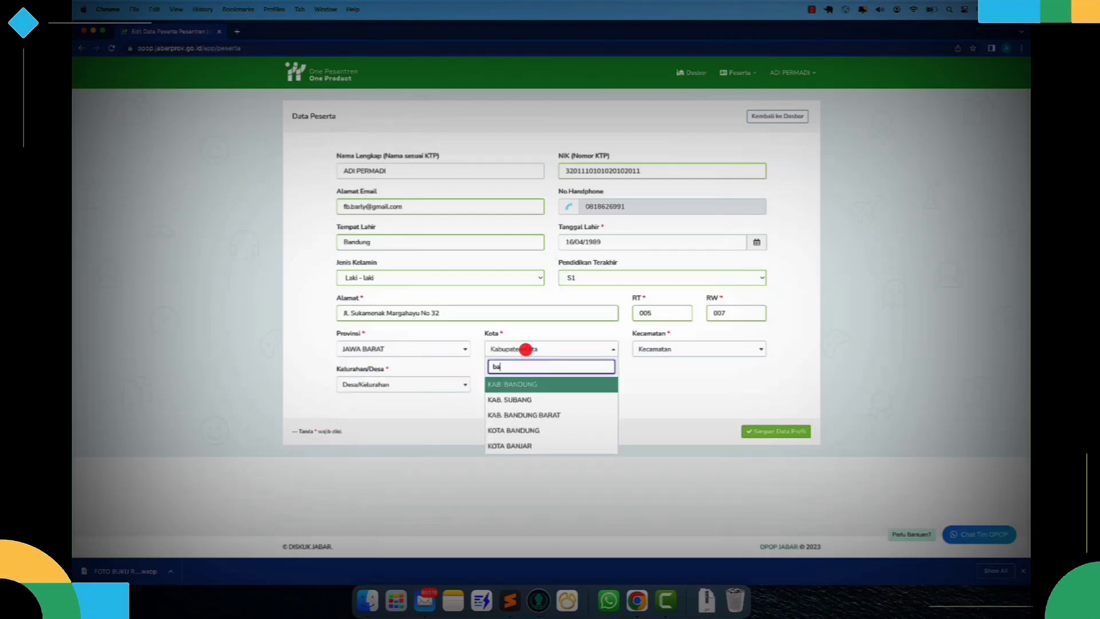
left_click(550, 383)
Choose the district and village, fill the postcode, then save and confirm the participant profile.
left_click(673, 352)
left_click(691, 390)
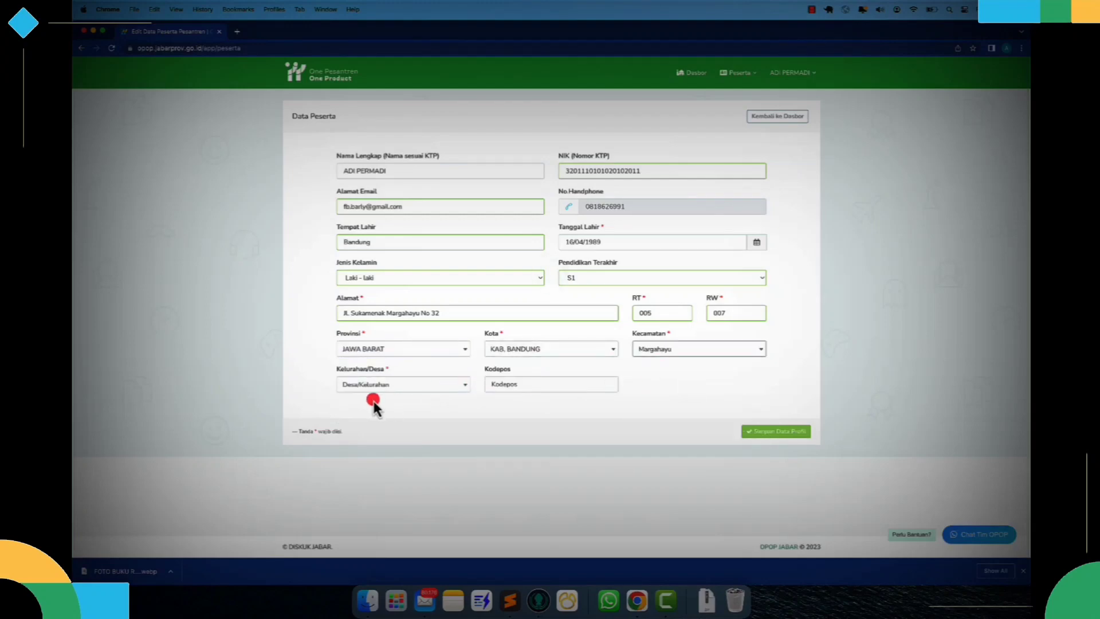
left_click(380, 388)
left_click(390, 464)
left_click(543, 385)
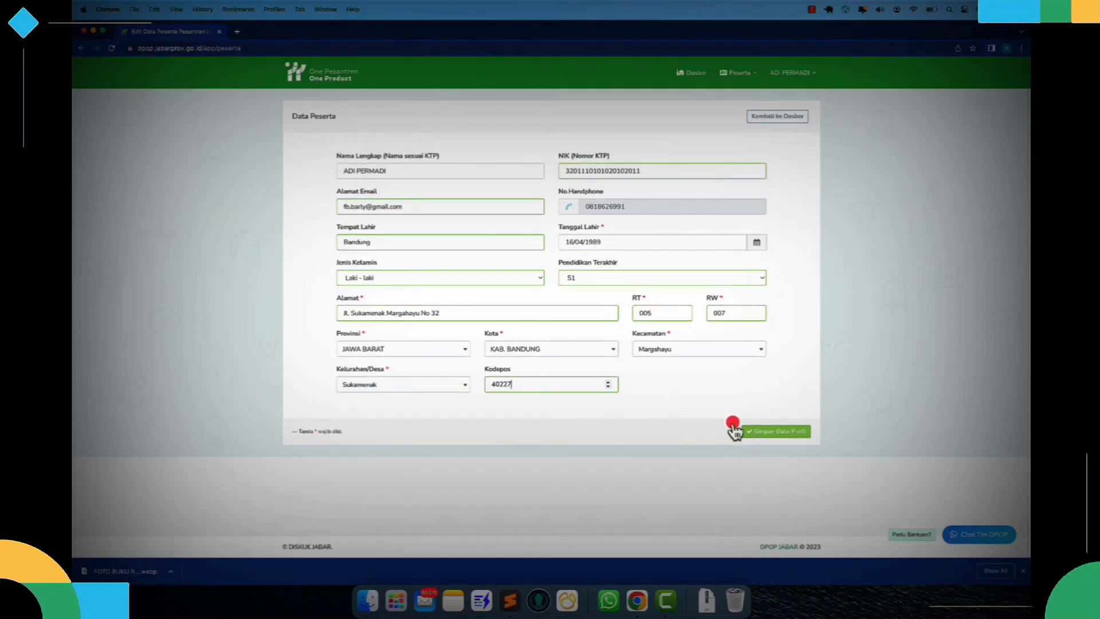
left_click(782, 431)
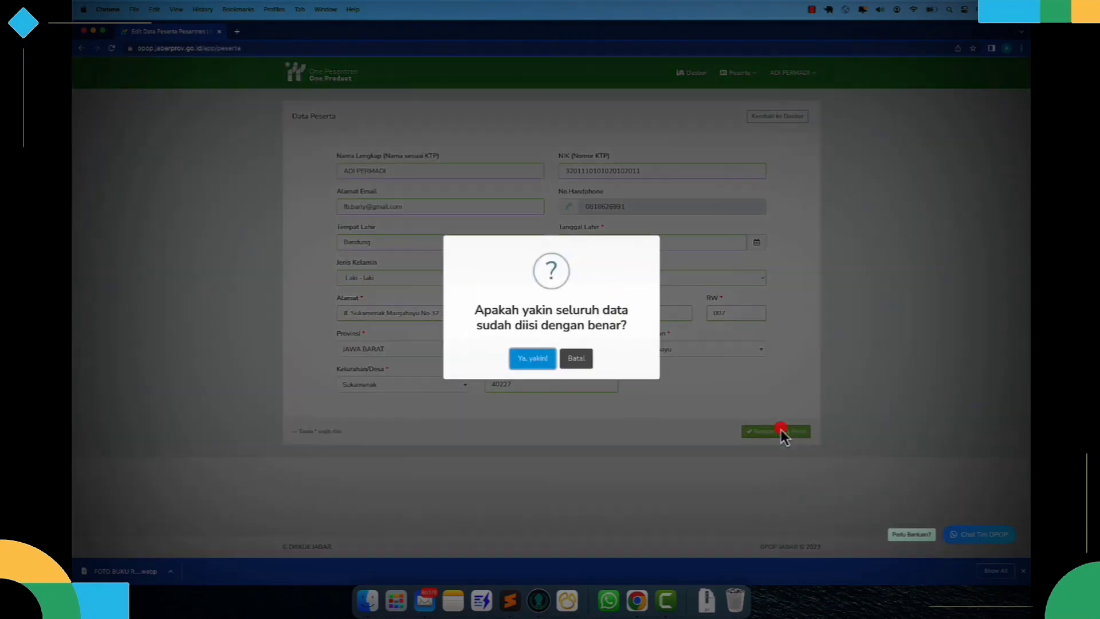
left_click(533, 356)
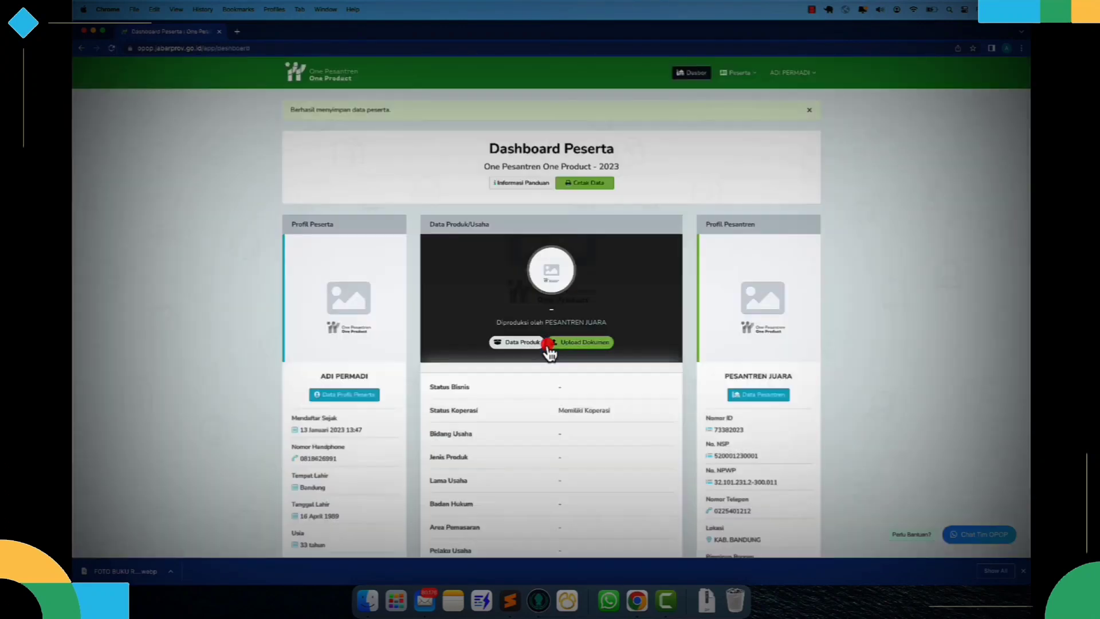
Open the product form and set Makanan, Cireng Isi Kacang, business age 0 - 1 Tahun, brand Cirbar.
left_click(547, 344)
left_click(615, 337)
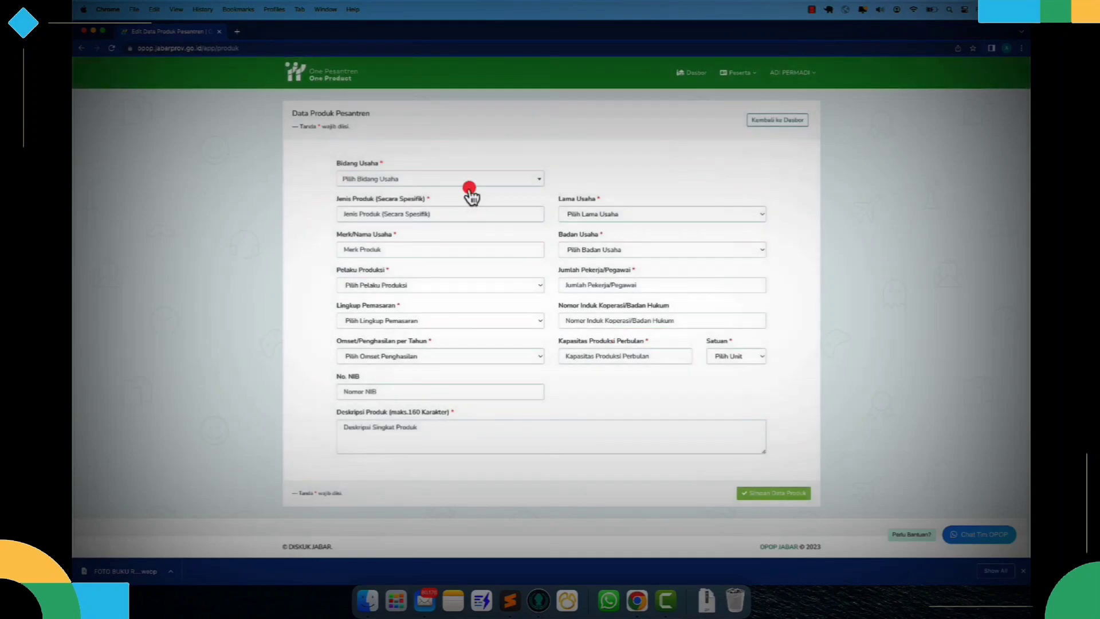
left_click(467, 179)
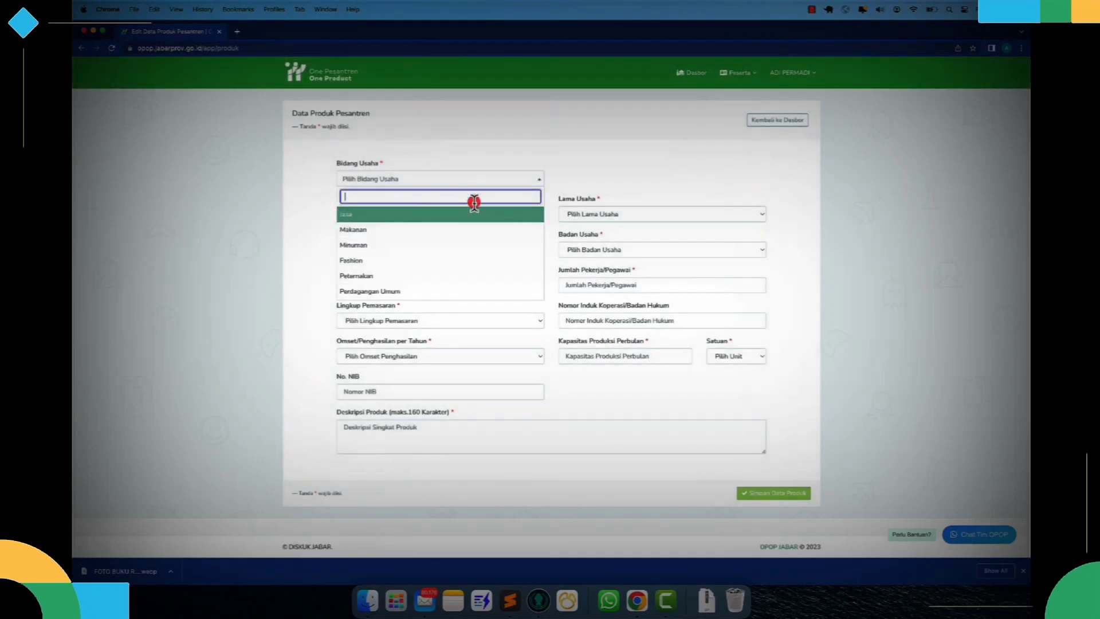
left_click(469, 229)
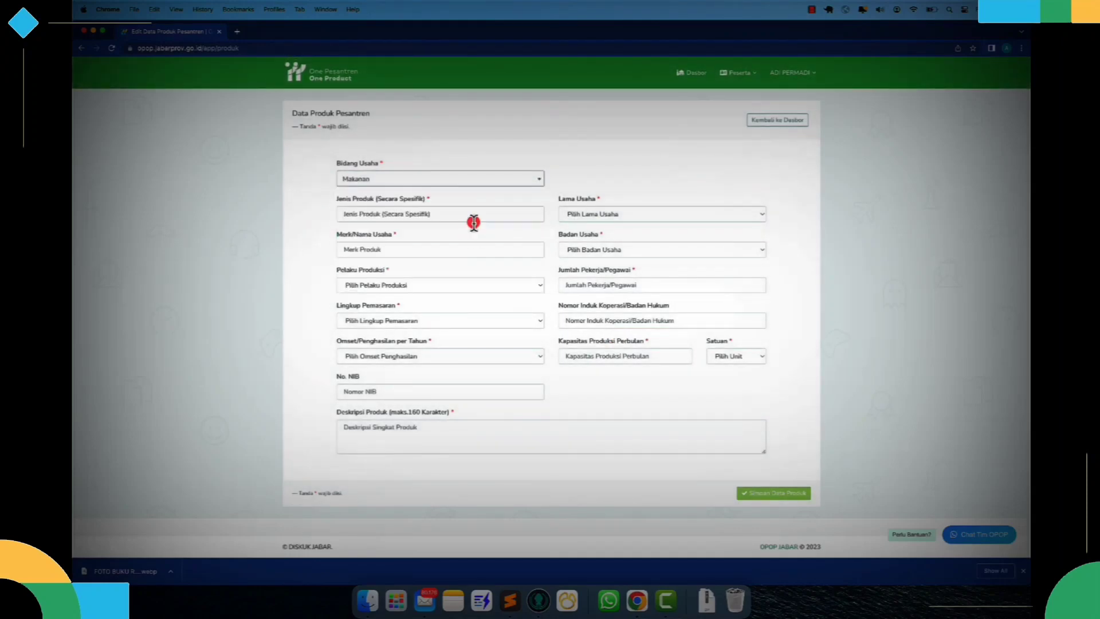
left_click(477, 216)
type("Cireng Isi")
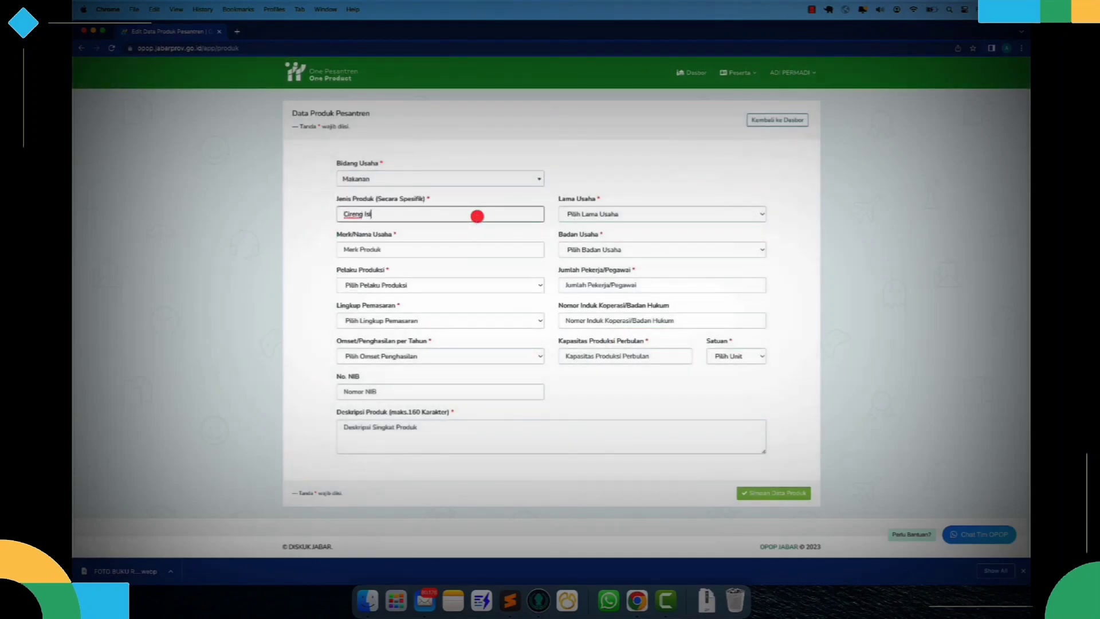
type(" Kacang")
left_click(625, 217)
left_click(627, 229)
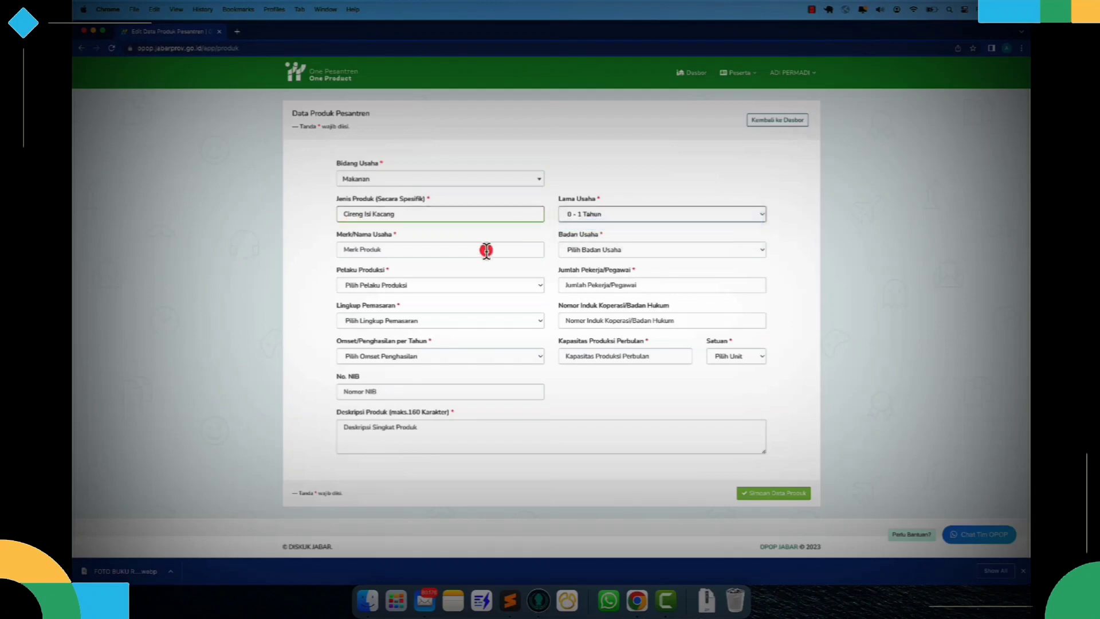
left_click(486, 250)
type("Cirbar")
Set legal entity Tidak ada, Santri producers, 30 workers, Masyarakat Umum market, turnover below IDR 50.000.000.
left_click(631, 251)
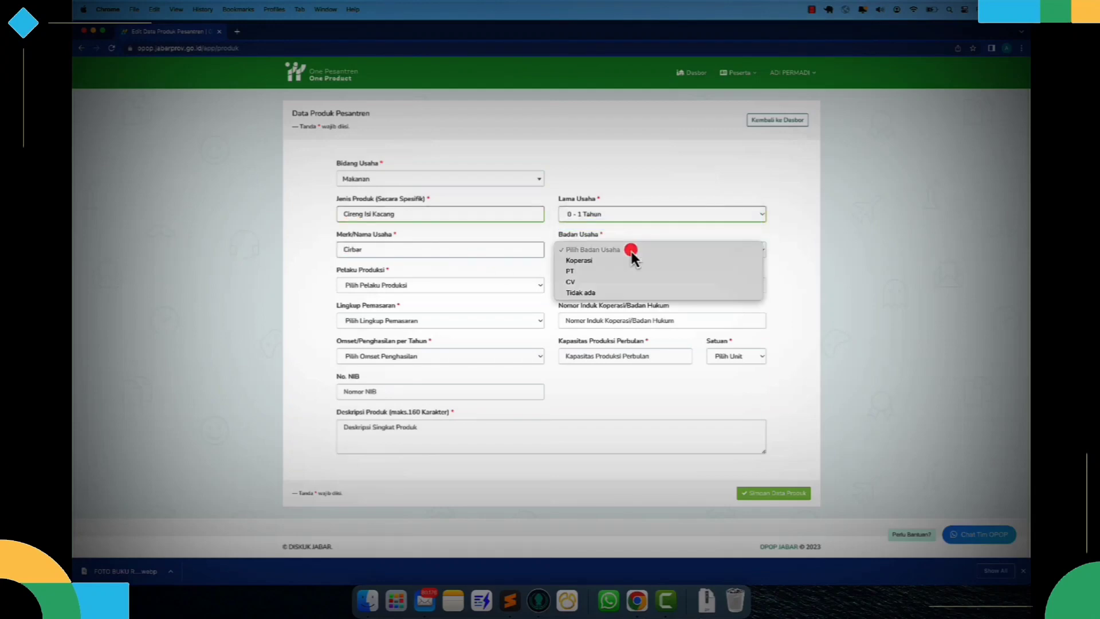
left_click(624, 291)
left_click(451, 284)
left_click(458, 299)
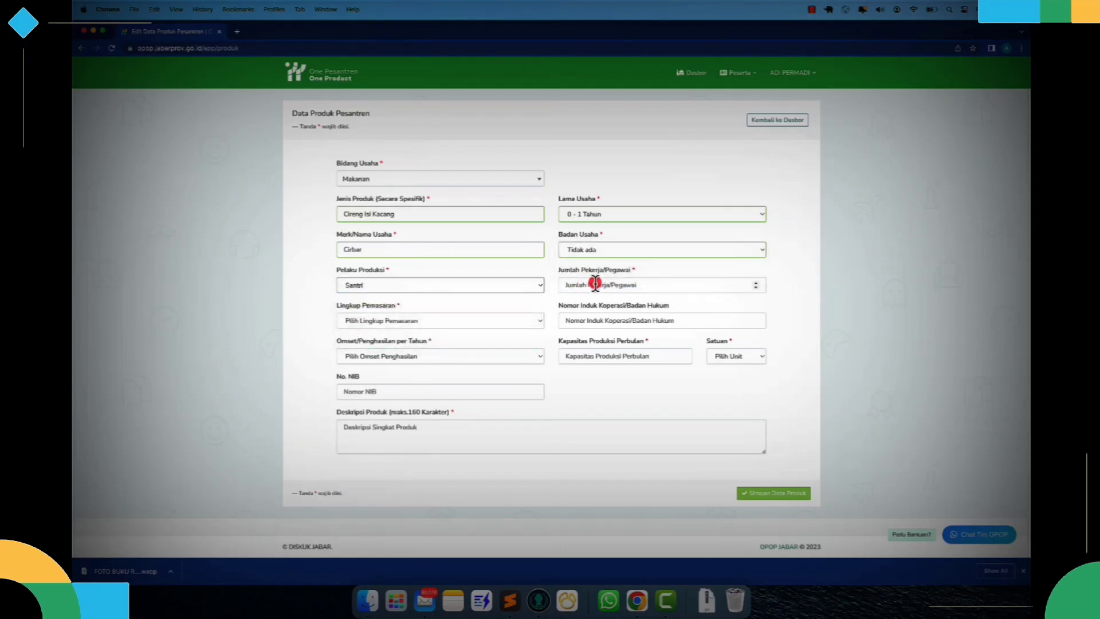
left_click(595, 284)
type("30")
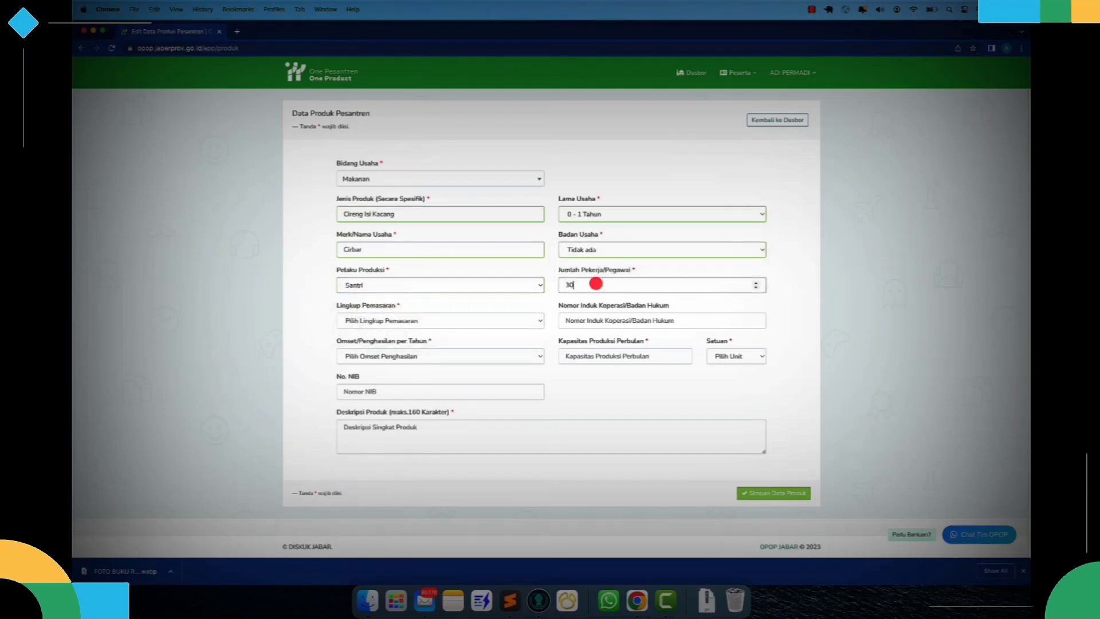
left_click(515, 319)
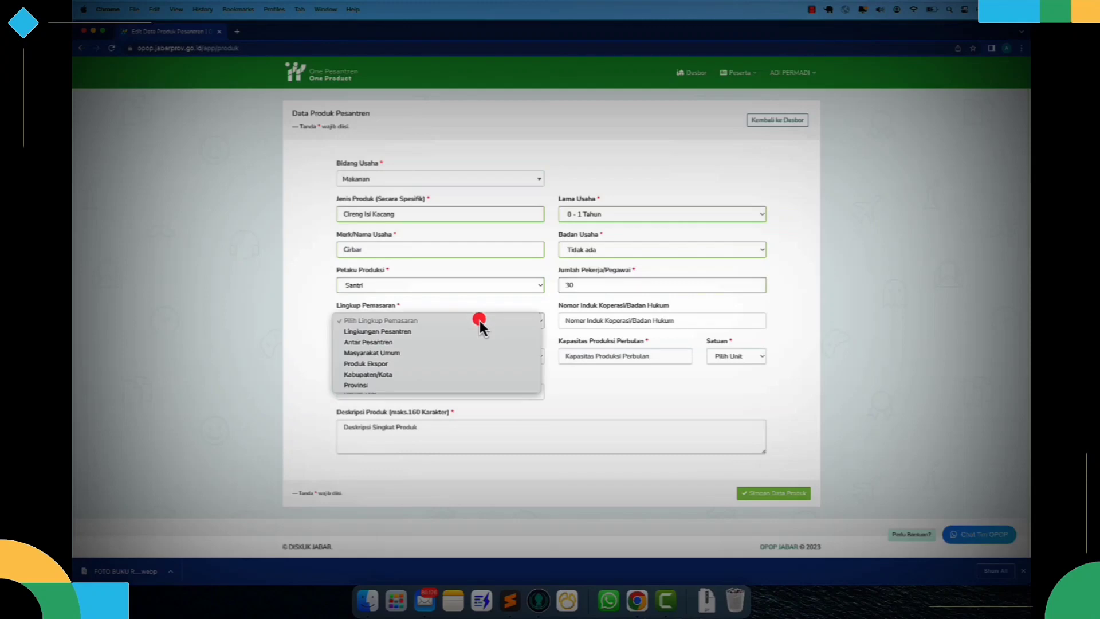
left_click(474, 354)
left_click(596, 320)
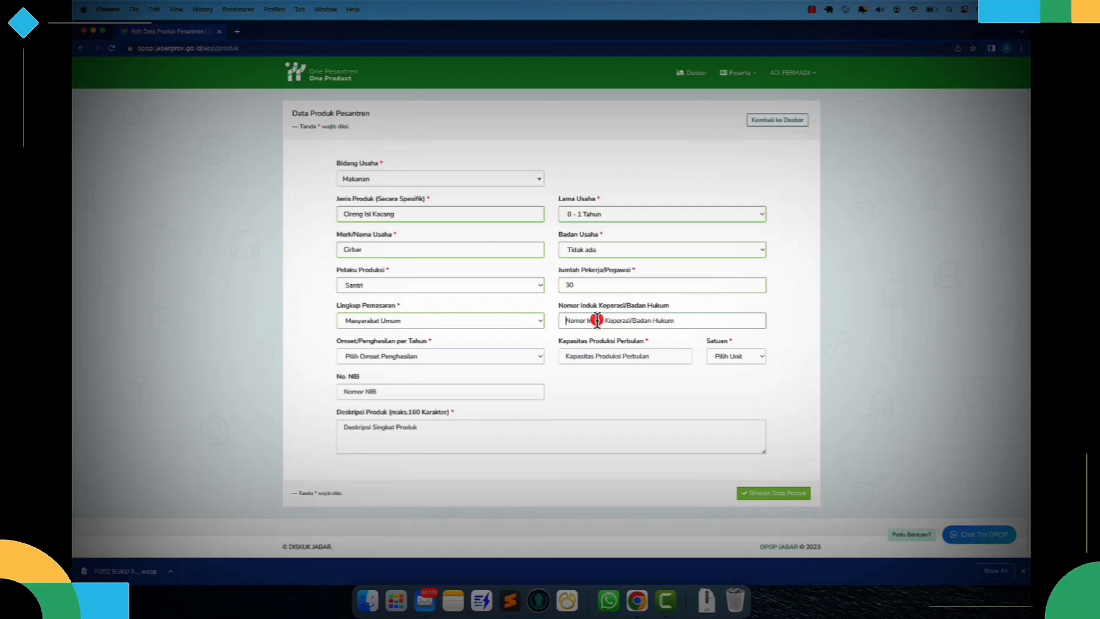
left_click(442, 356)
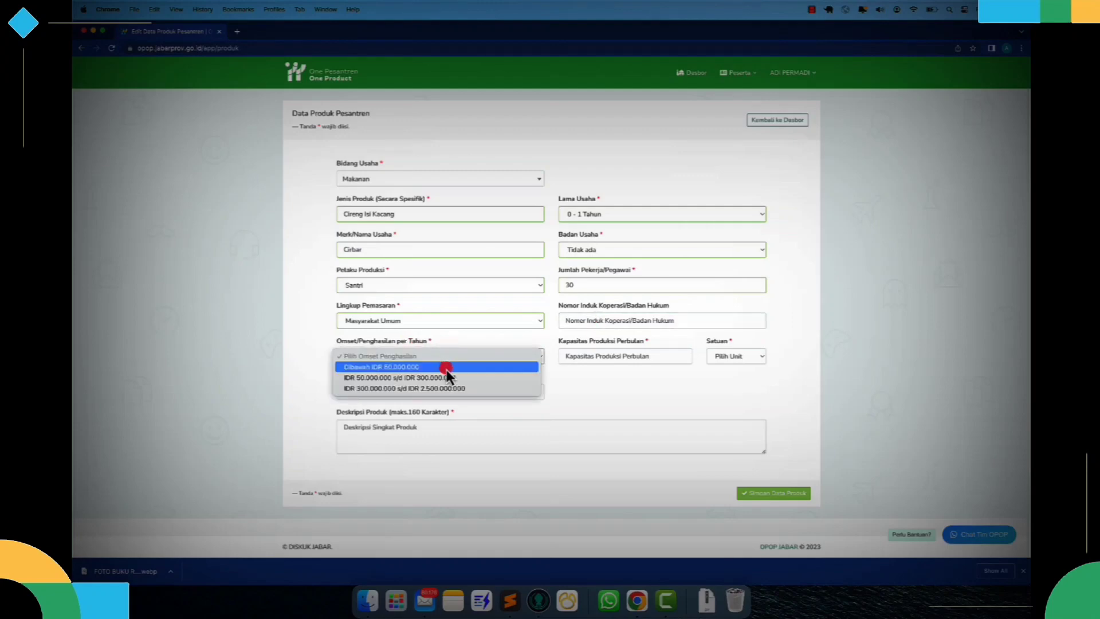
left_click(446, 367)
Set monthly production capacity to 20 Kg and write the product description.
left_click(599, 356)
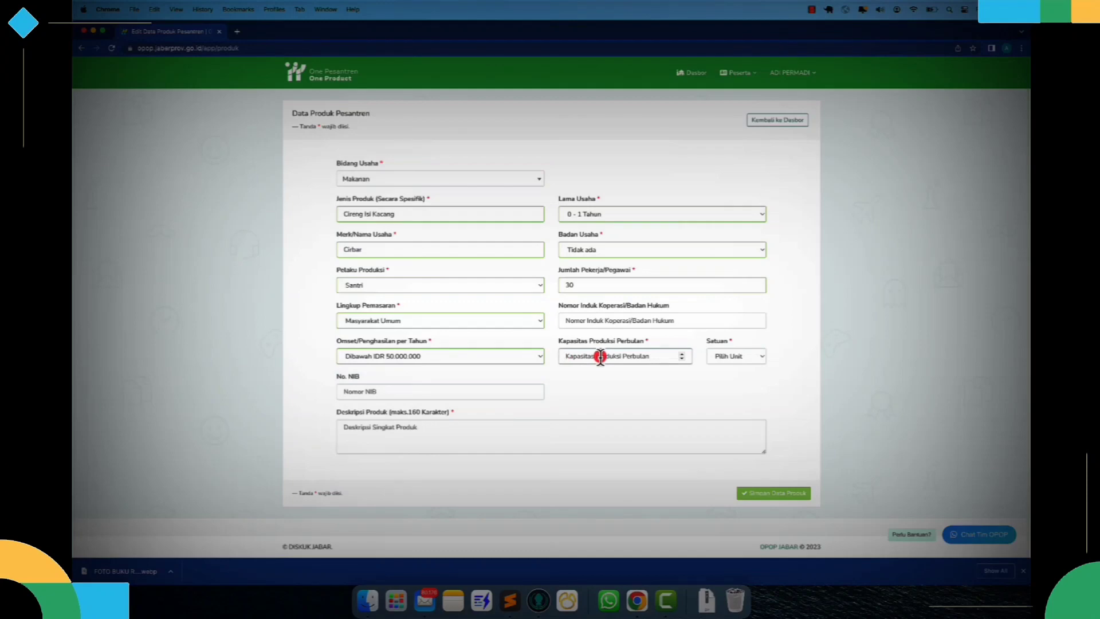
type("20")
left_click(764, 356)
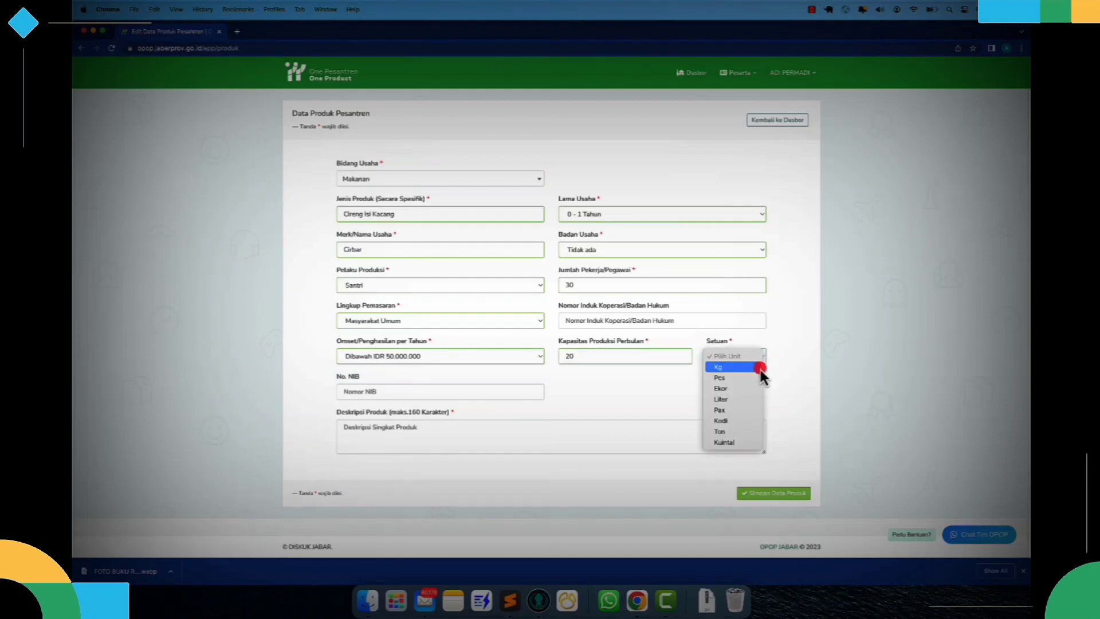
left_click(731, 367)
left_click(491, 398)
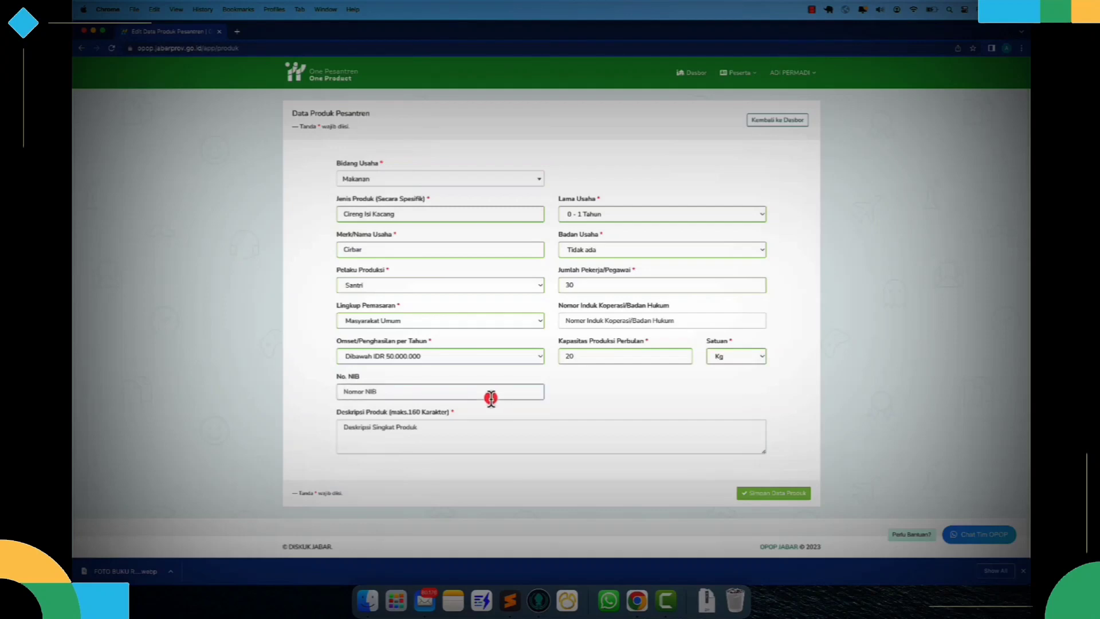
left_click(455, 434)
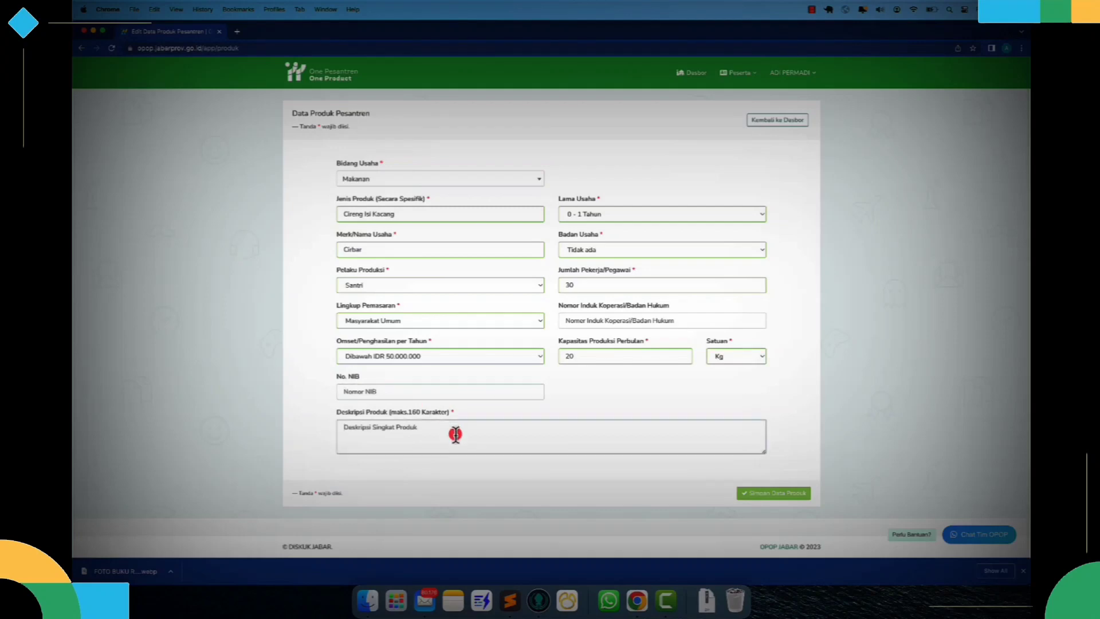
type("Cireng isi dengan kacang hijau dan bisa bertahan lebih dari seminggu")
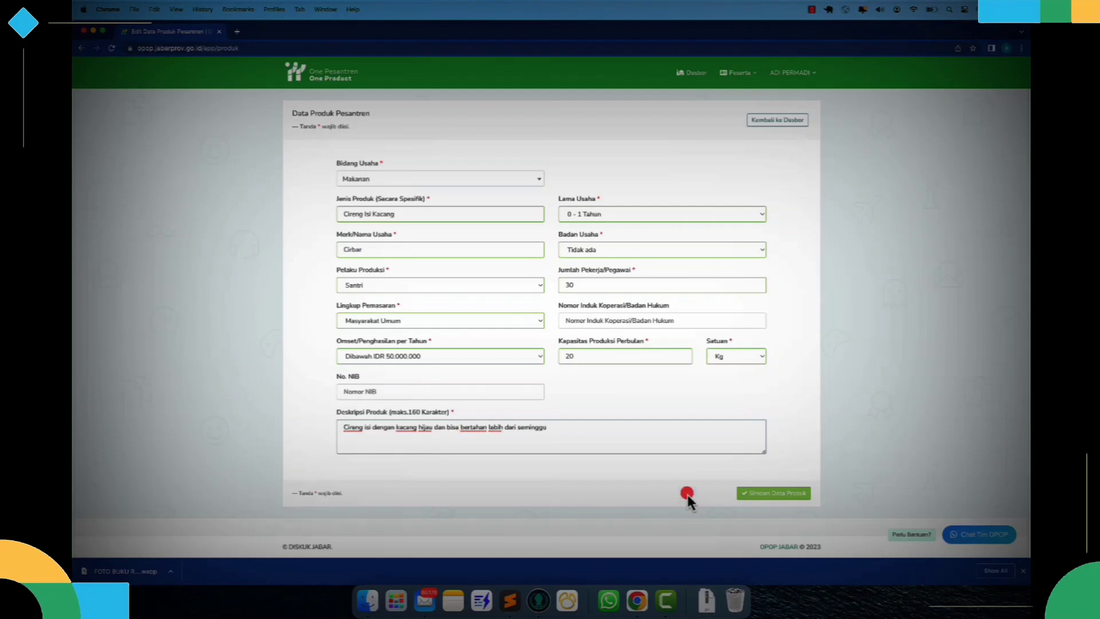
Save and confirm the product data, then go to Dokumen Pendukung via Lengkapi Sekarang.
left_click(770, 493)
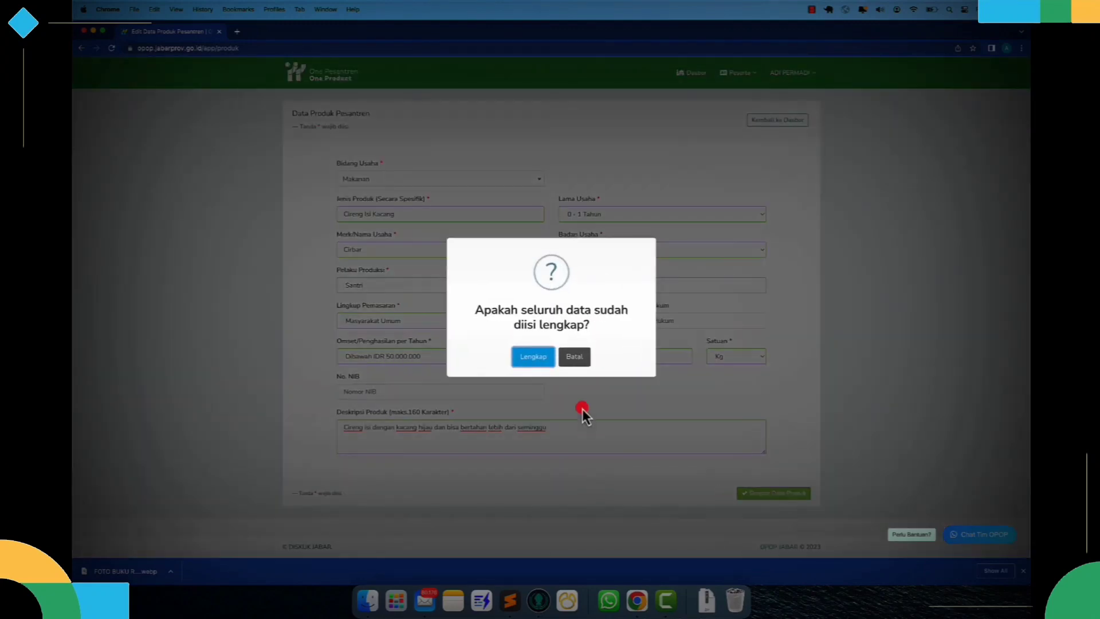
left_click(535, 357)
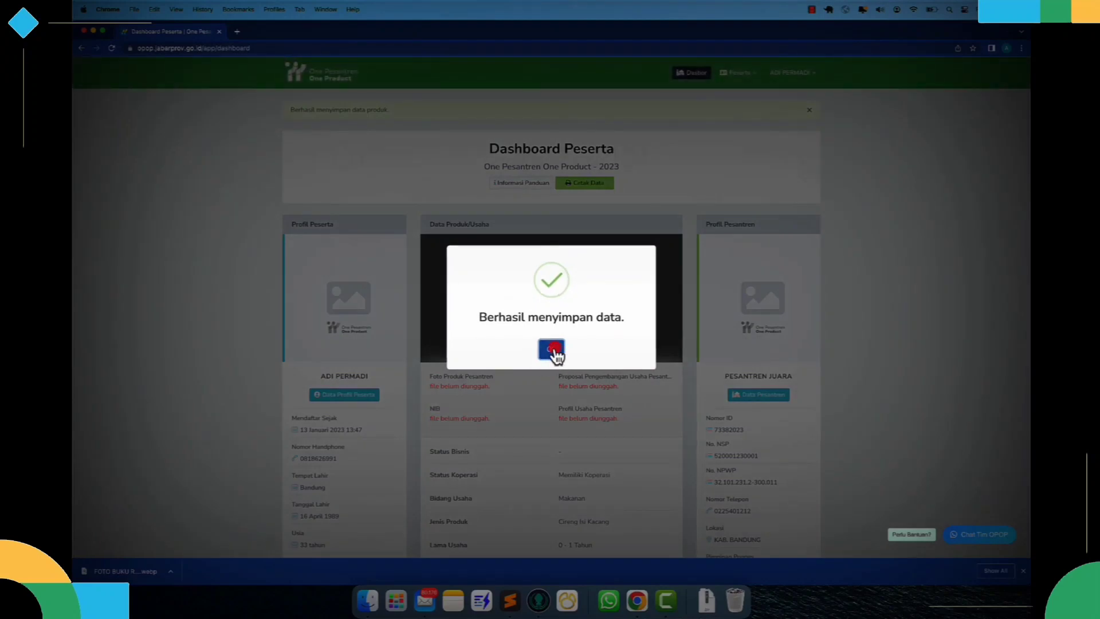
left_click(555, 354)
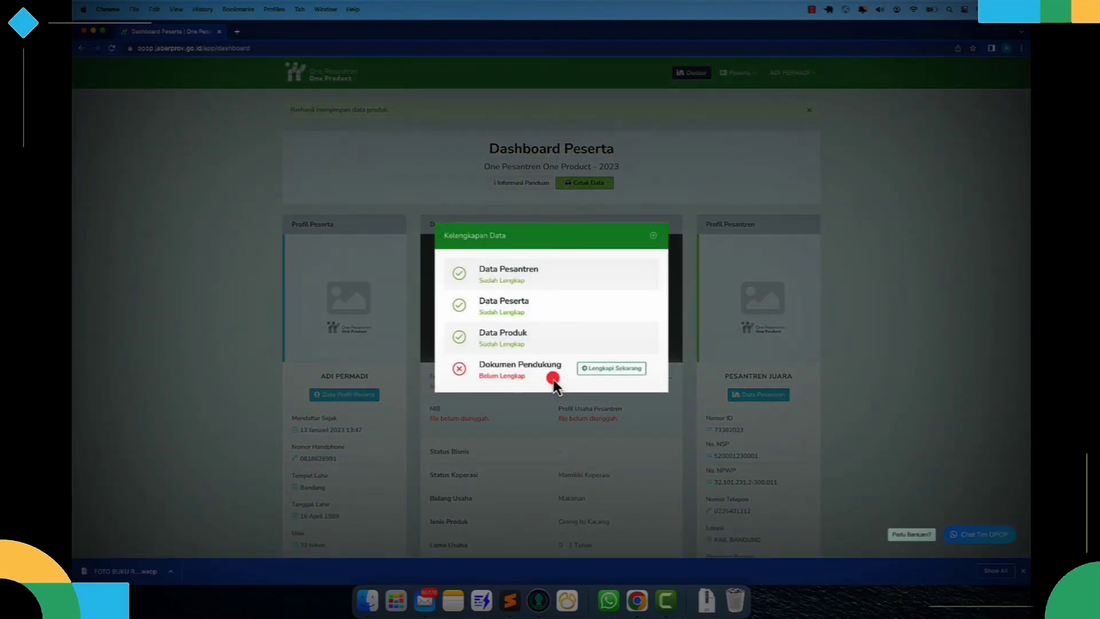
left_click(613, 373)
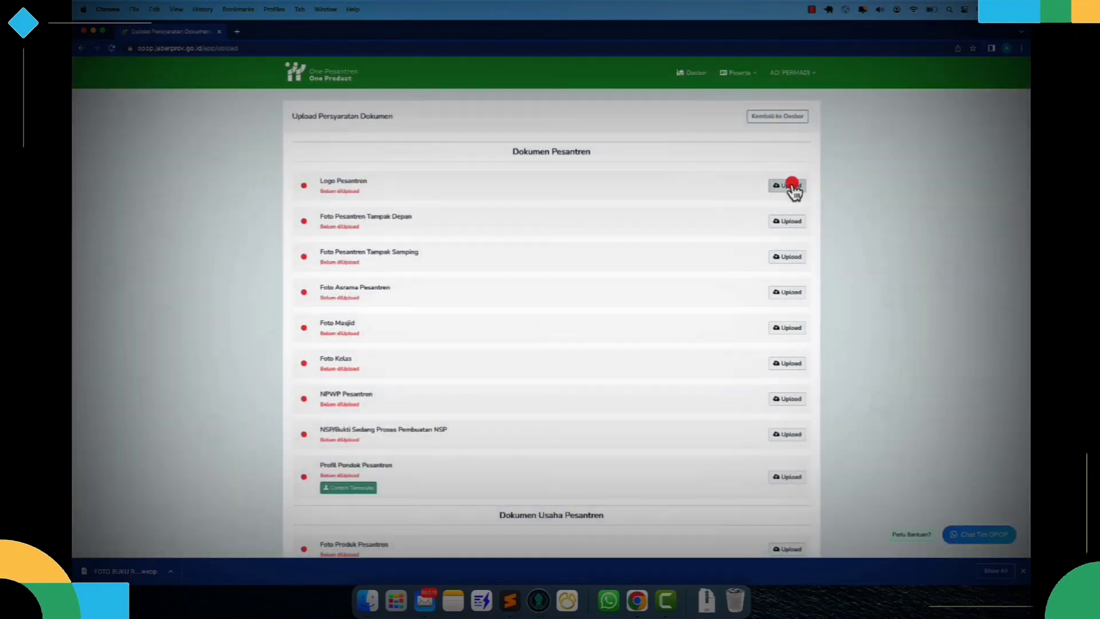
Upload '1. Logo Pesantren.png' as the Logo Pesantren document.
left_click(791, 185)
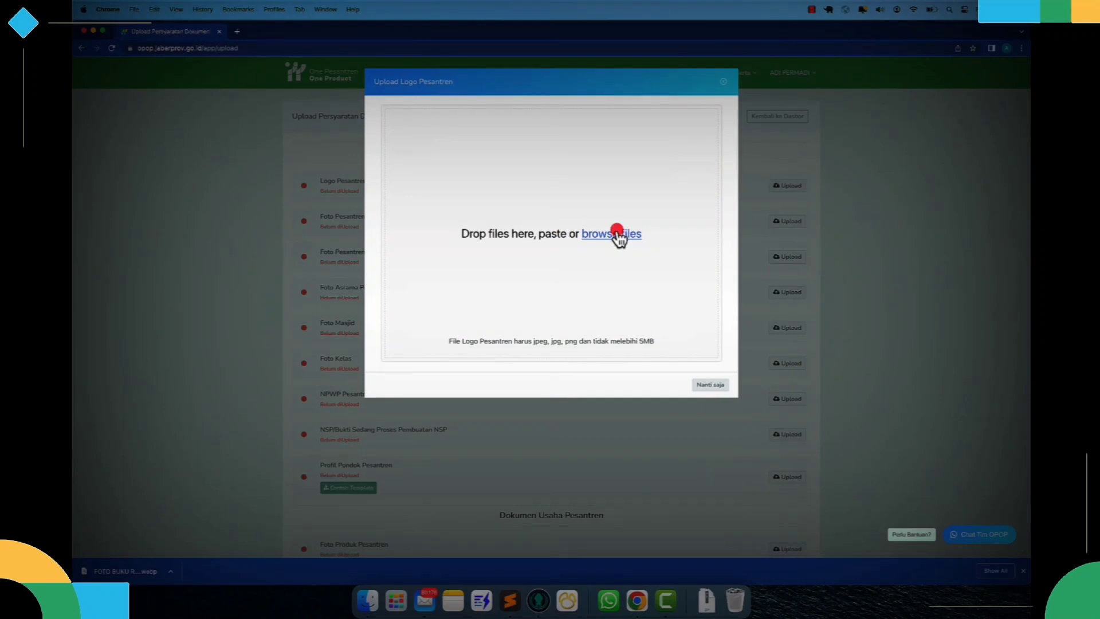
left_click(617, 235)
left_click(294, 99)
left_click(287, 113)
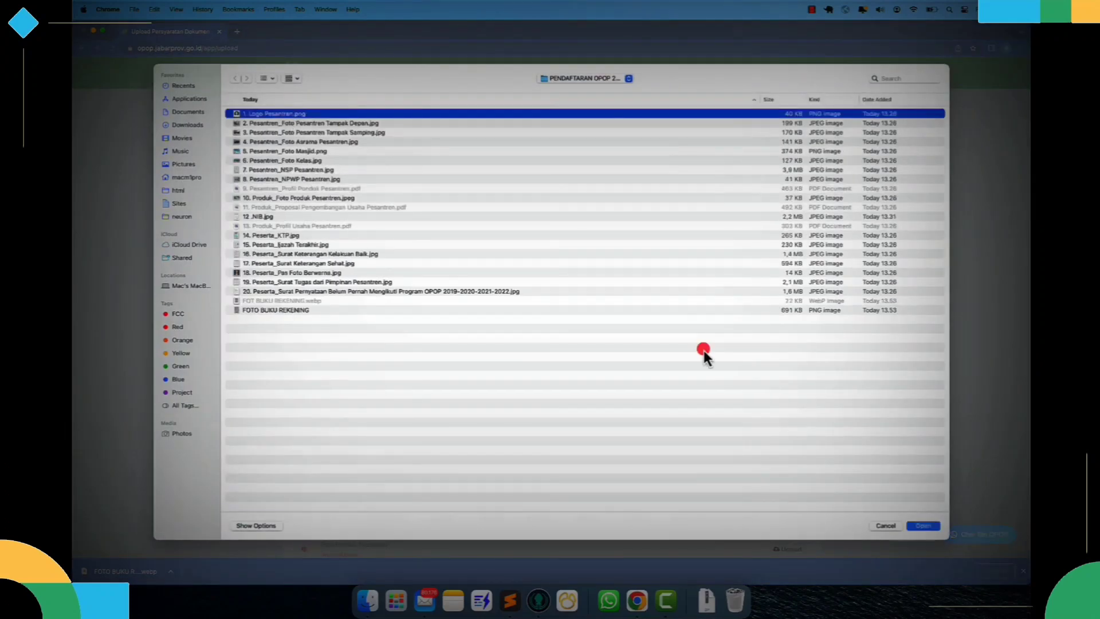
left_click(923, 526)
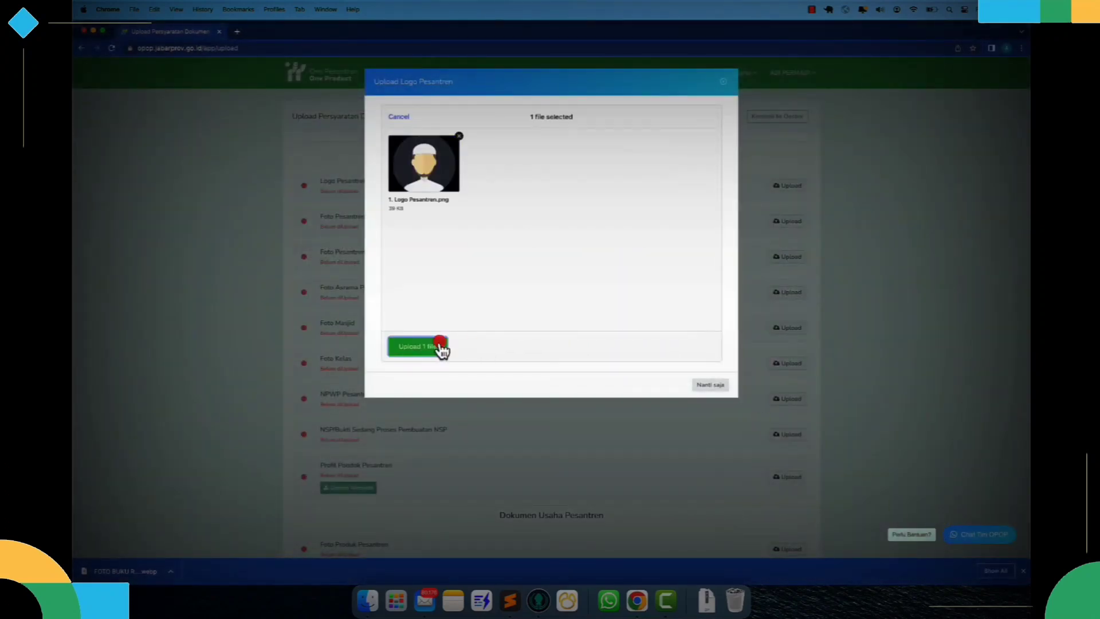
left_click(428, 342)
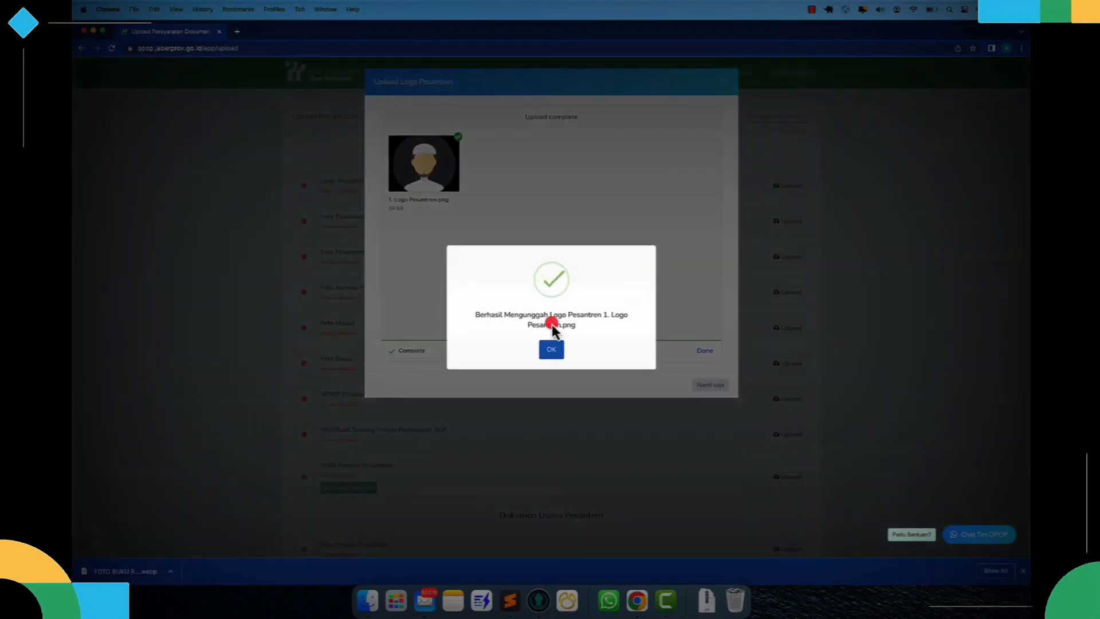
left_click(551, 351)
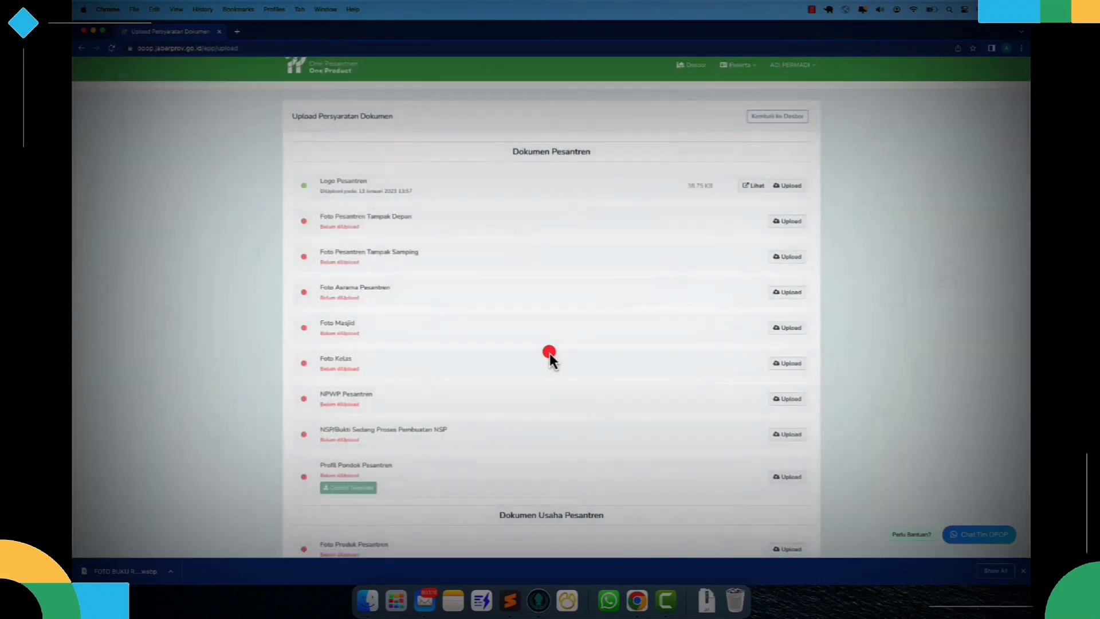
Upload the front-view pesantren photo to its document row.
left_click(787, 222)
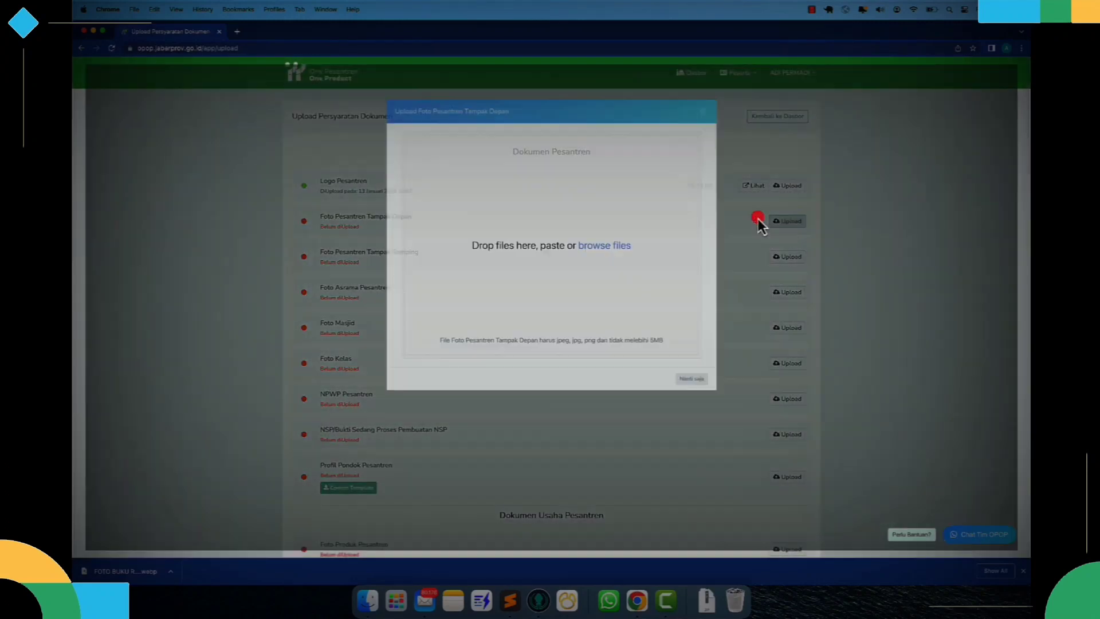
left_click(617, 236)
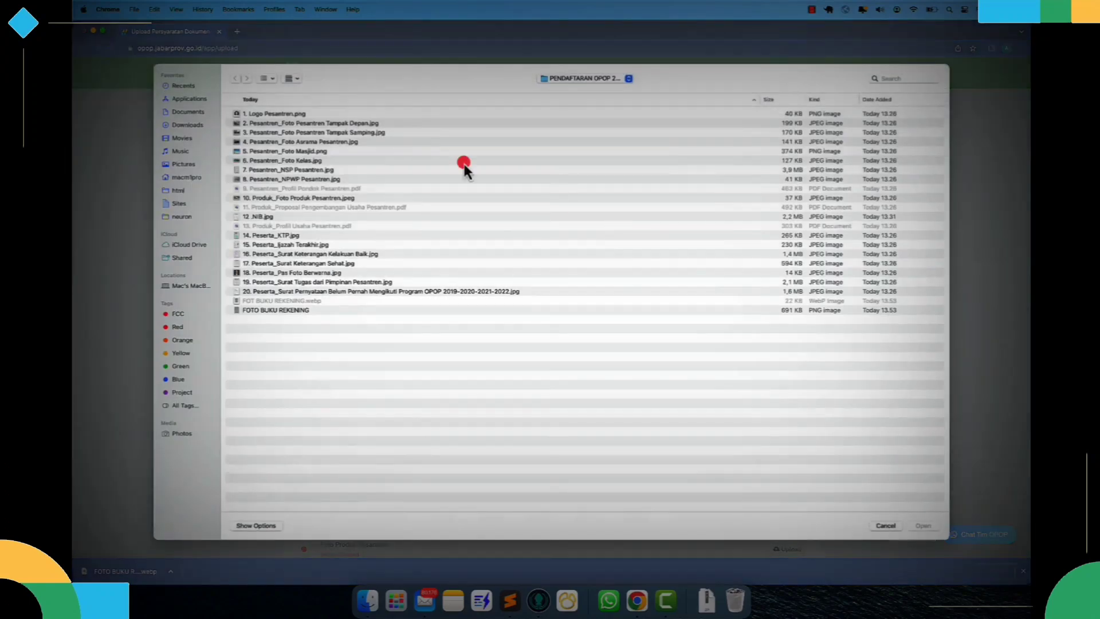
double_click(307, 123)
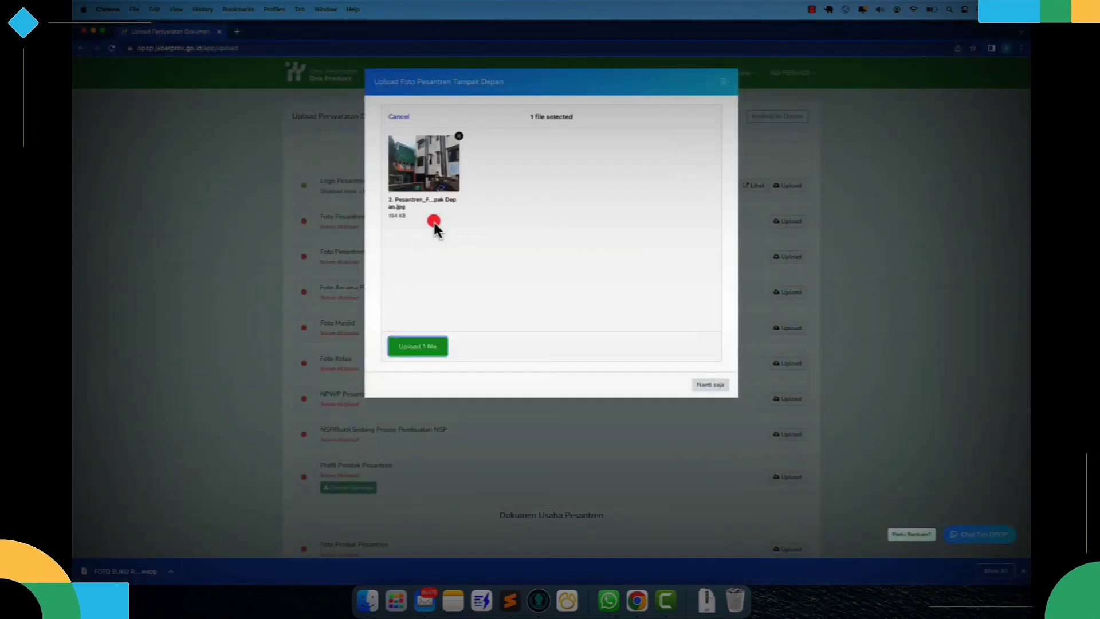
left_click(422, 346)
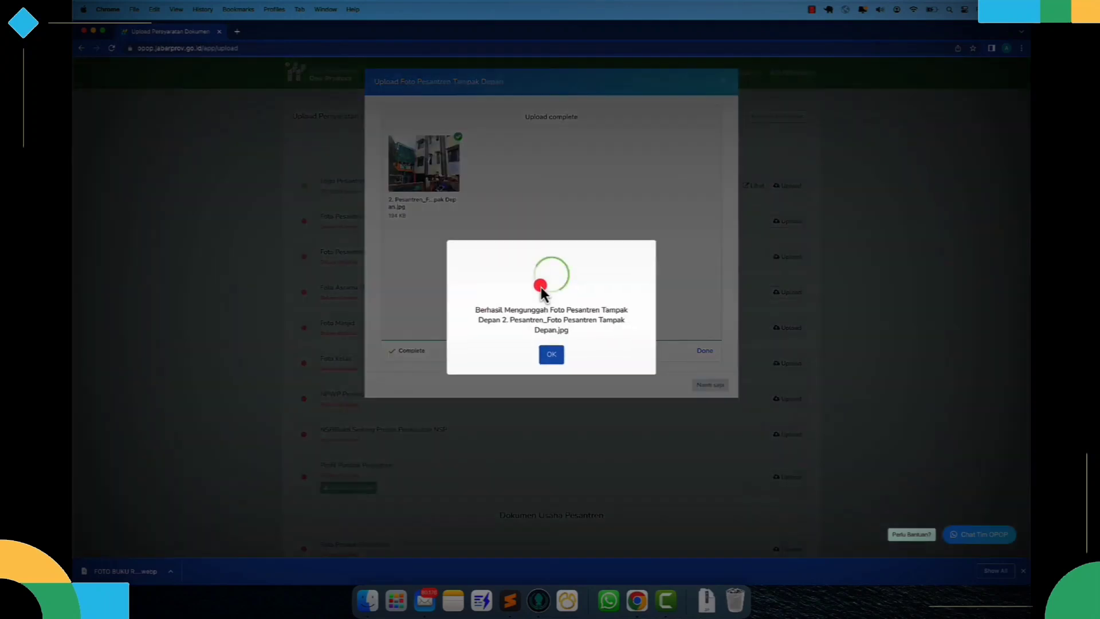
left_click(549, 354)
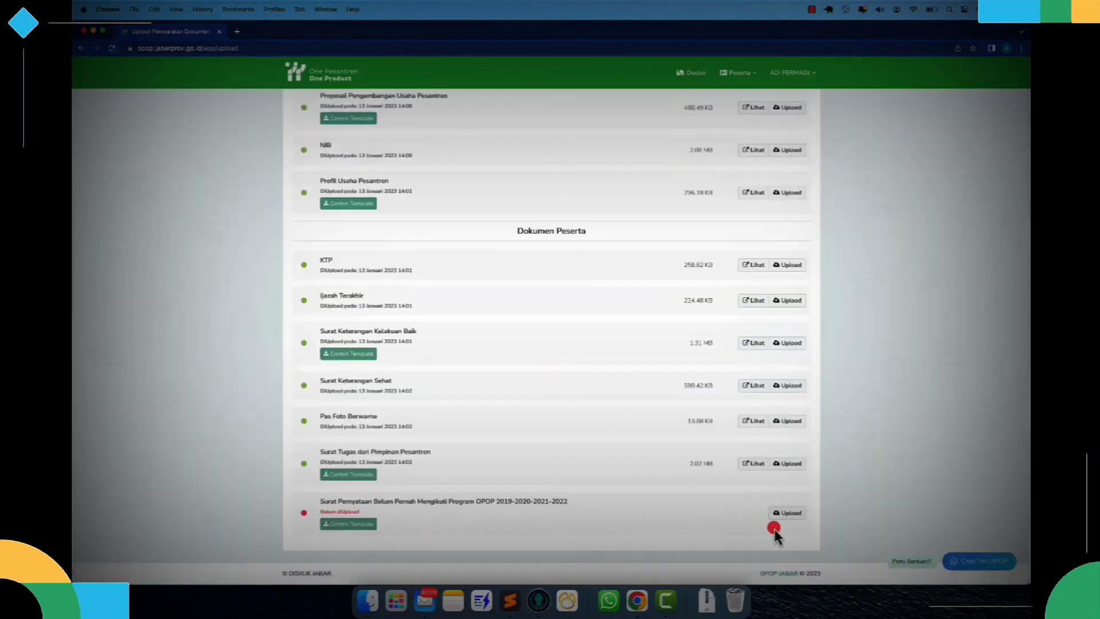
Upload the OPOP 2019–2022 non-participation statement letter to the Surat Pernyataan row.
left_click(788, 512)
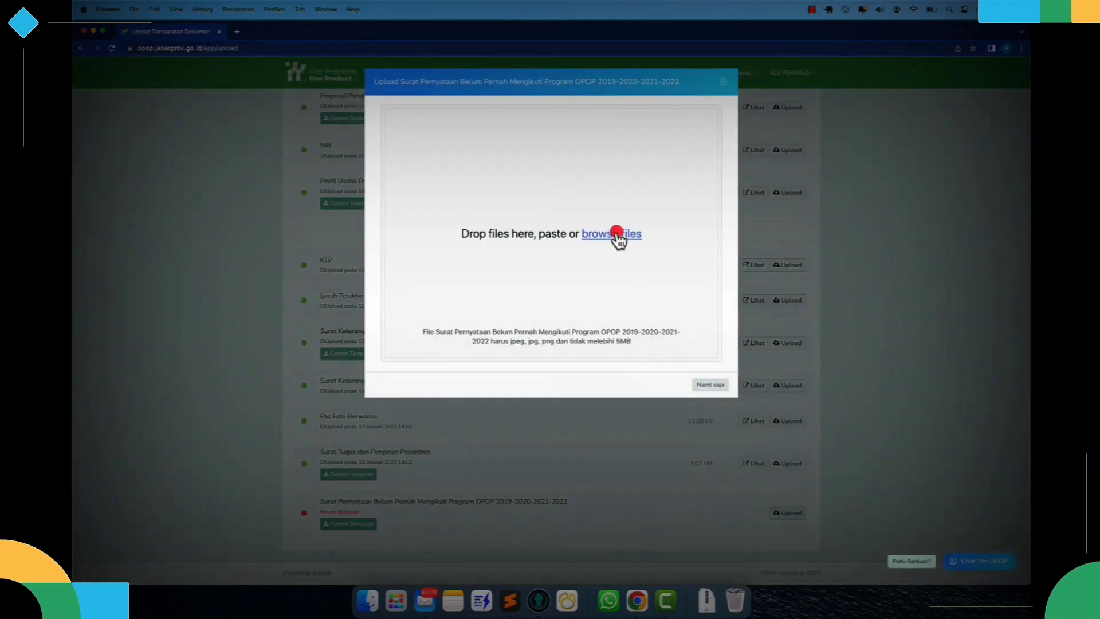
left_click(616, 233)
double_click(349, 291)
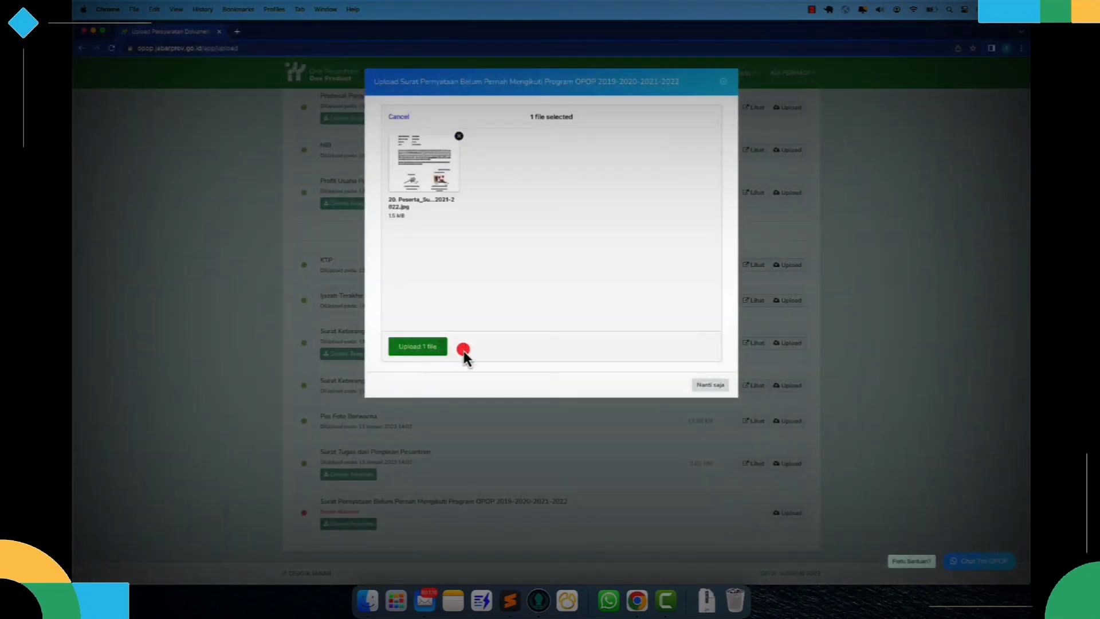
left_click(423, 342)
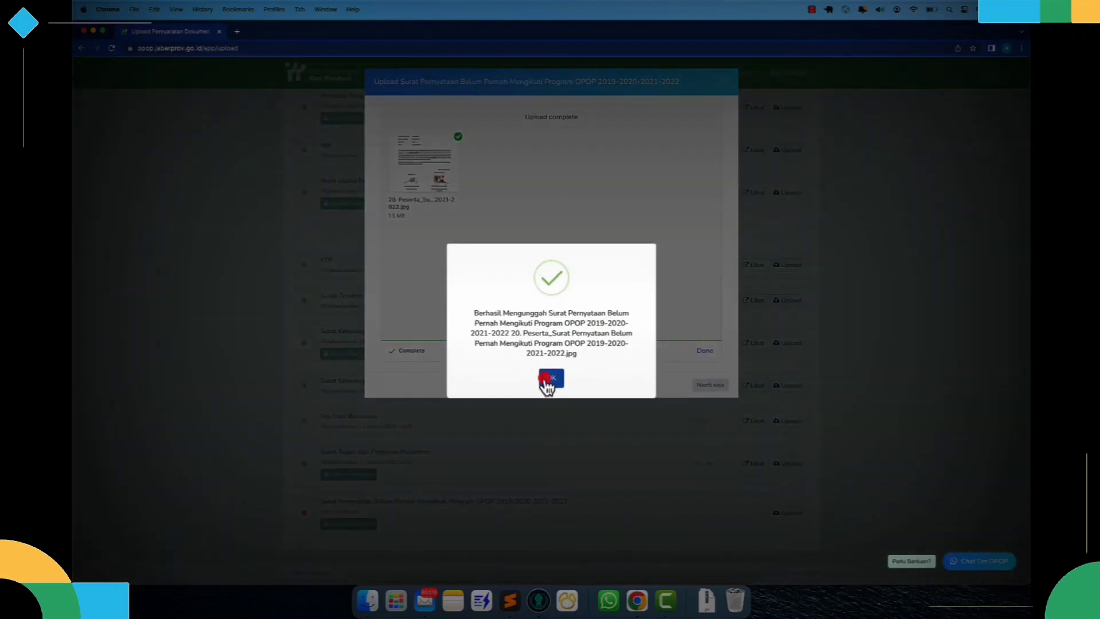
left_click(552, 376)
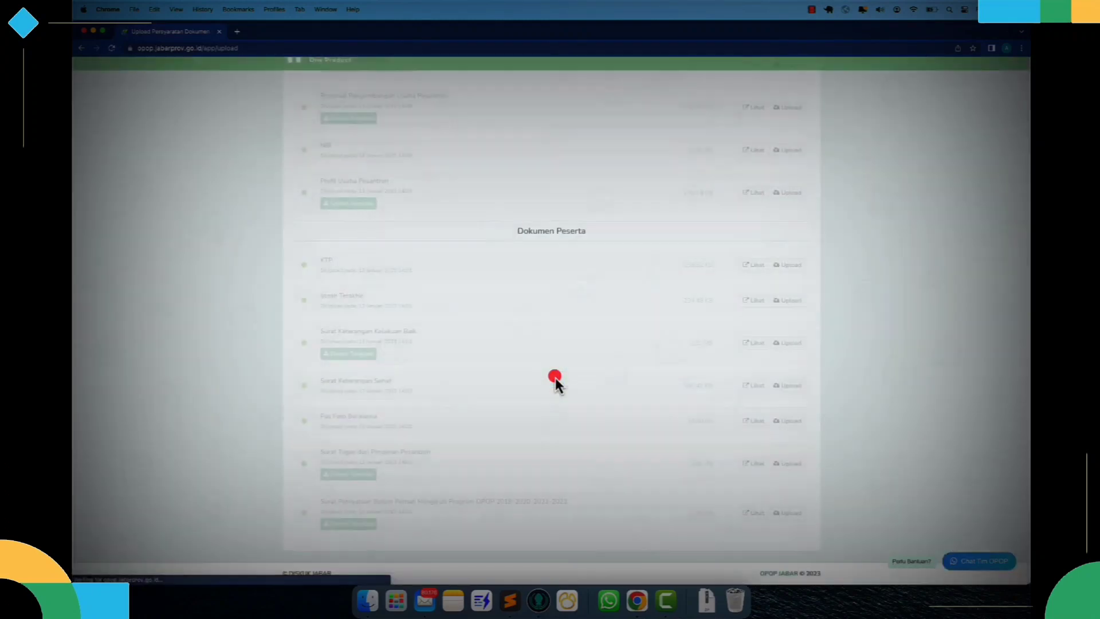
Go back to the participant dashboard via 'Kembali ke Dasbor'.
scroll(555, 381, "up", 7)
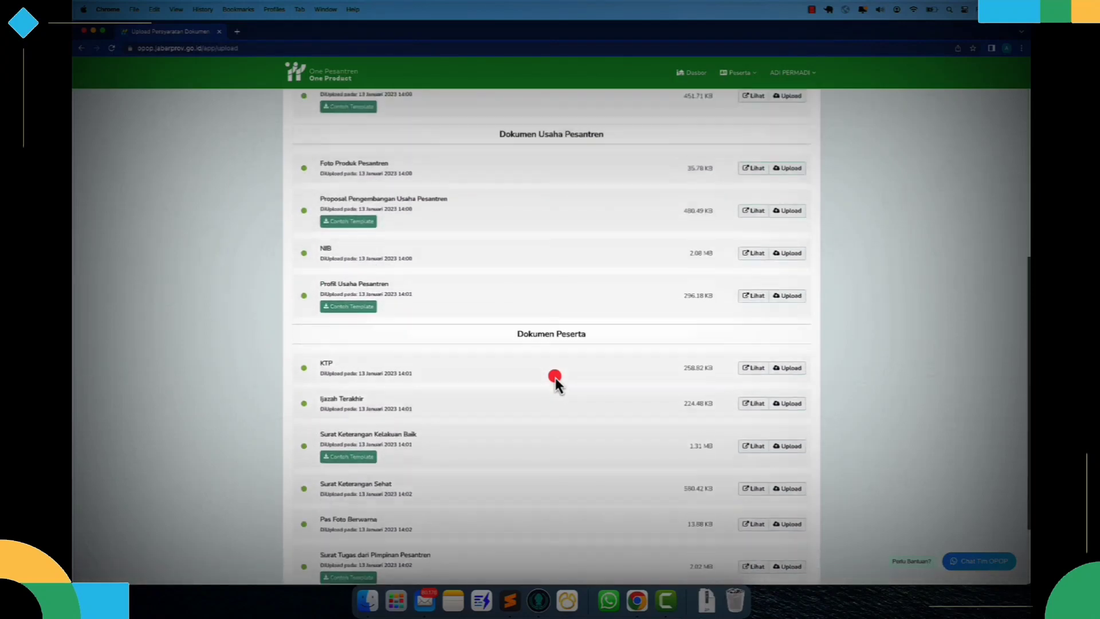
scroll(555, 377, "up", 11)
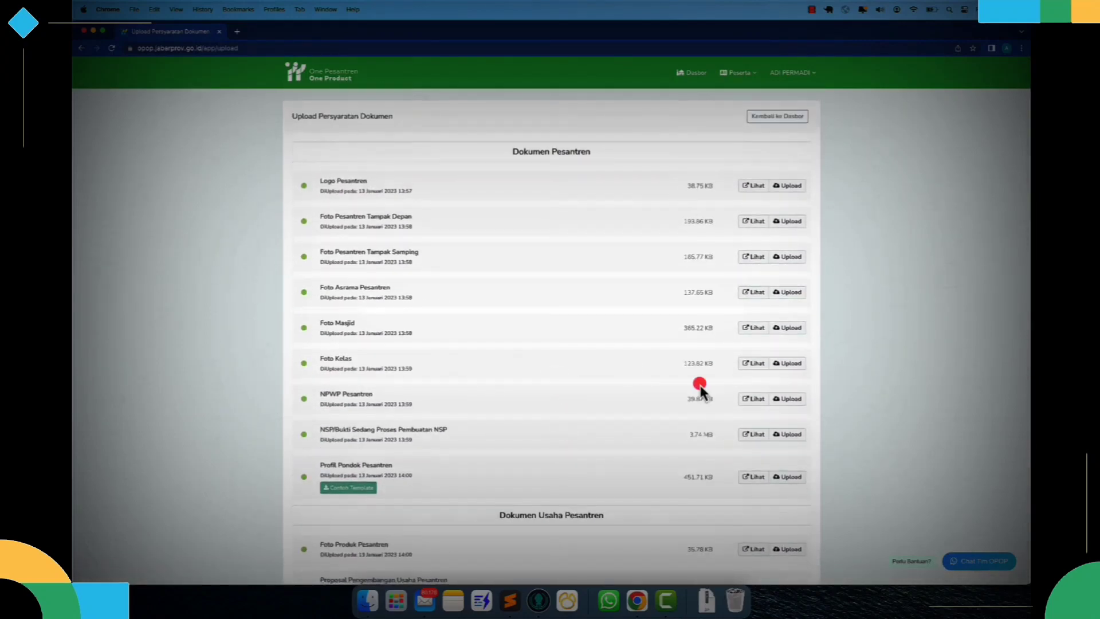
left_click(797, 118)
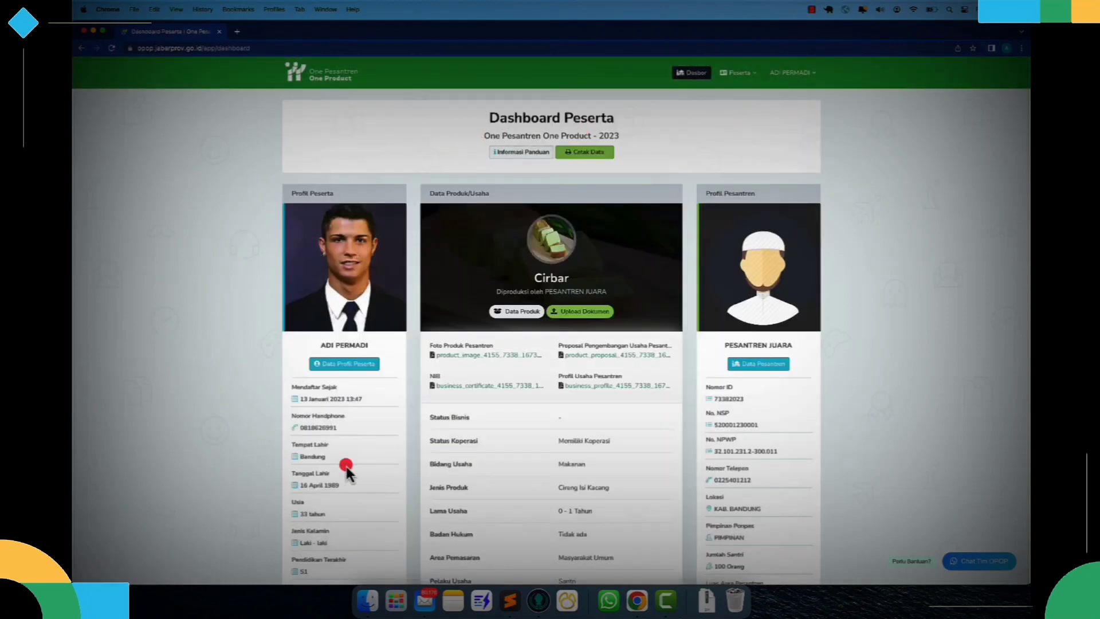
scroll(346, 466, "down", 3)
scroll(346, 467, "down", 5)
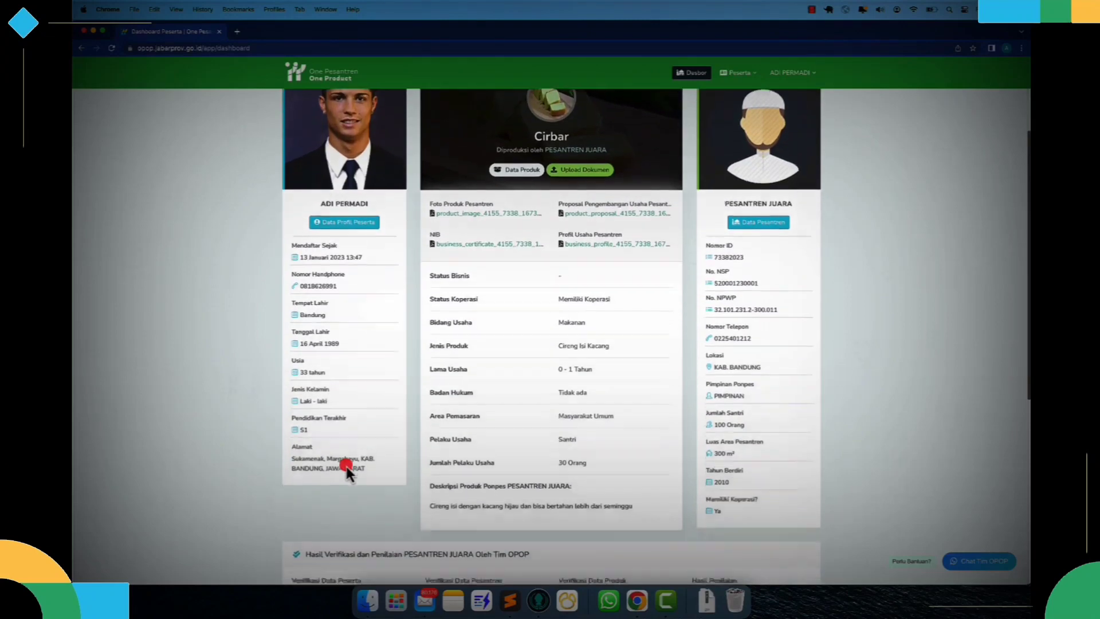
scroll(346, 466, "down", 5)
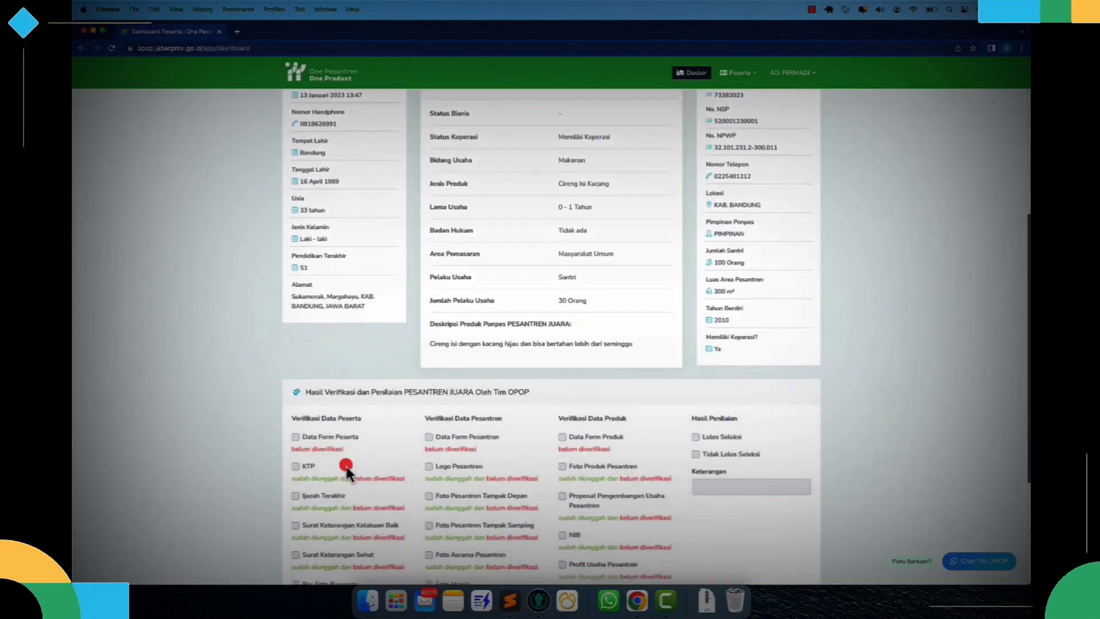
scroll(346, 466, "down", 1)
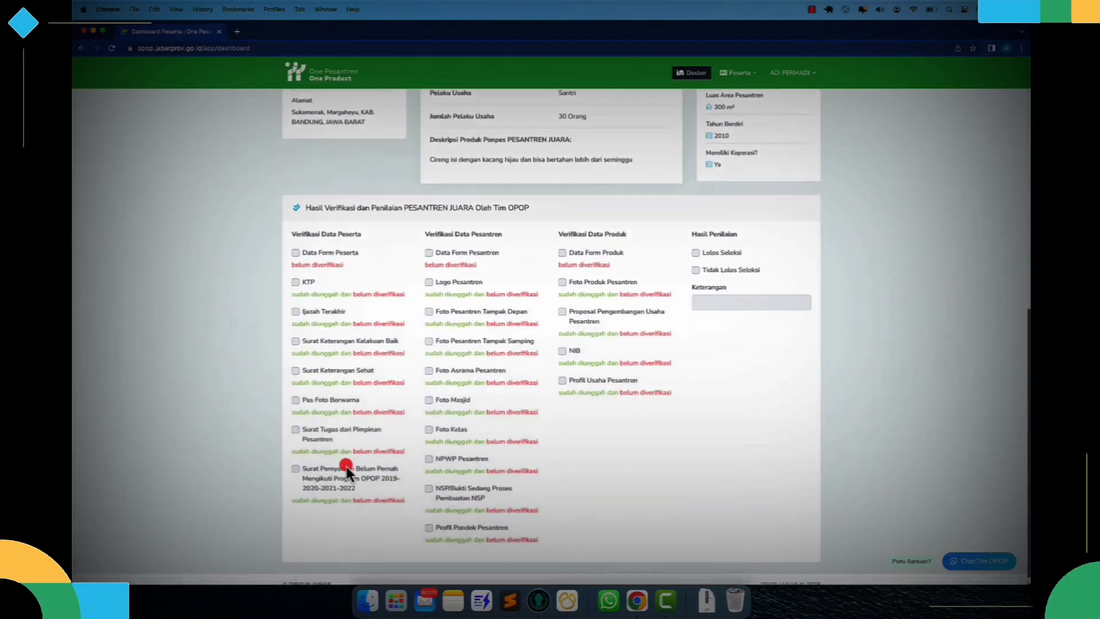
scroll(346, 466, "up", 14)
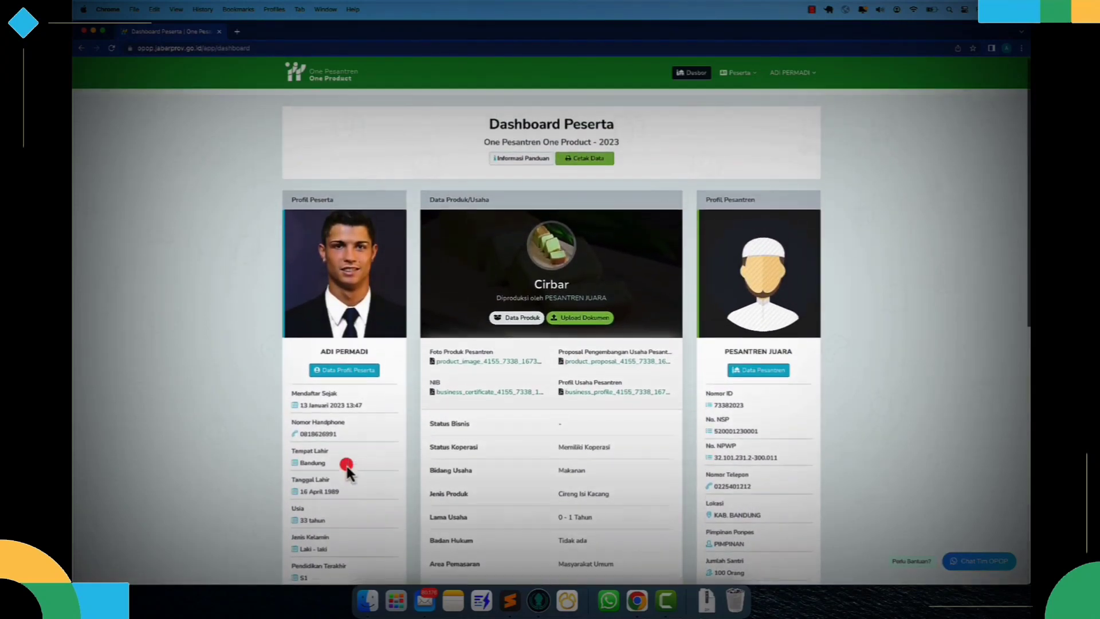
Download and open DATA_REGISTRASI_PESANTREN_PESANTREN JUARA.pdf via Cetak Data, then sign out.
left_click(589, 154)
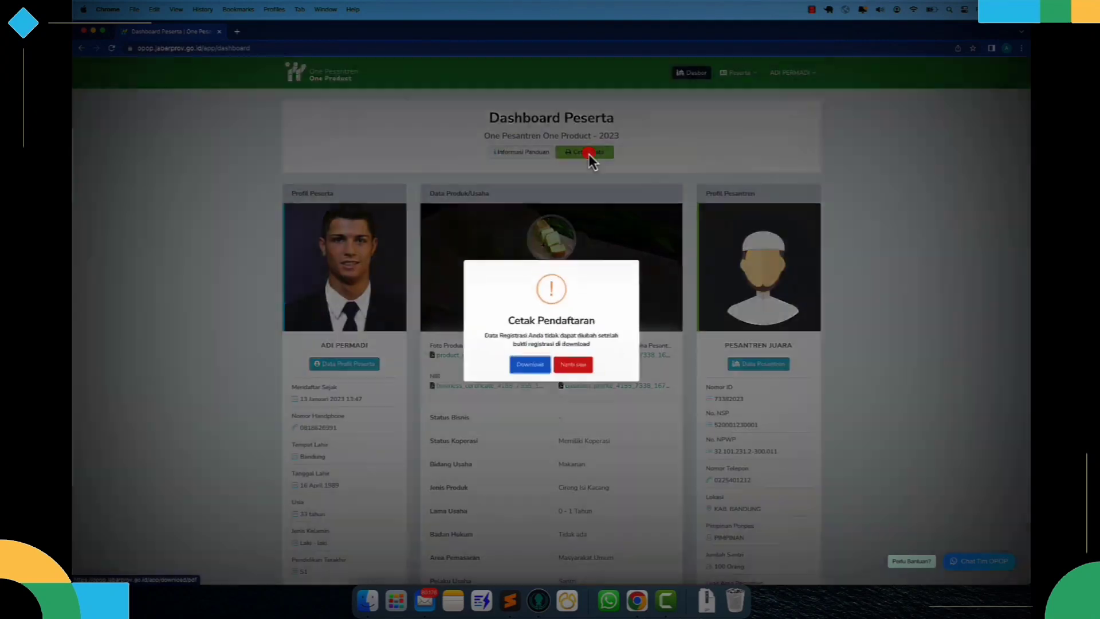
left_click(544, 374)
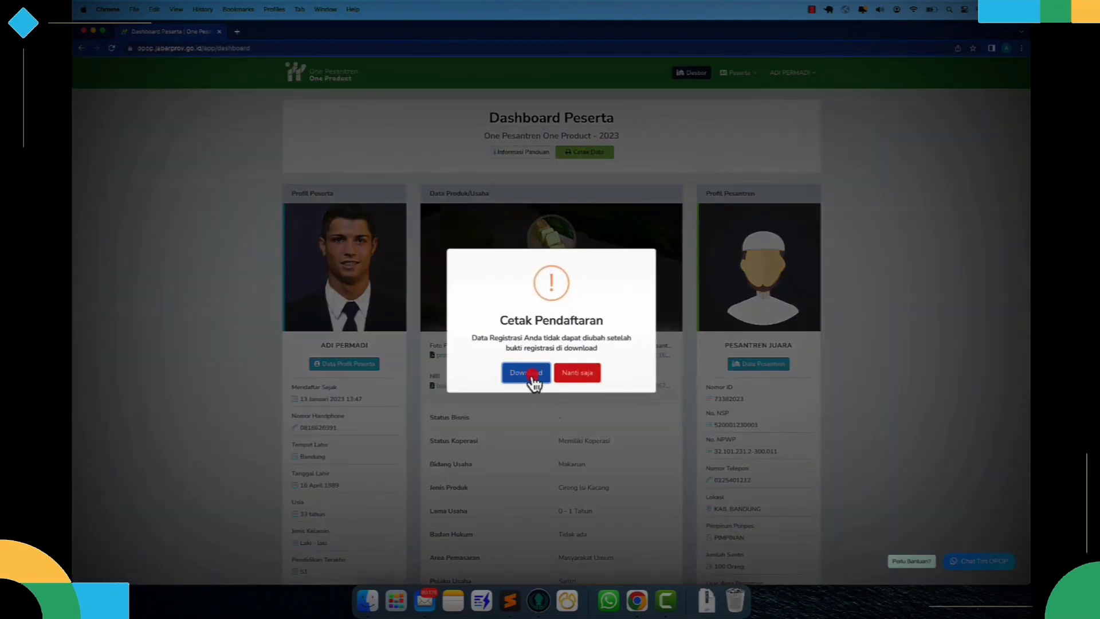
left_click(533, 377)
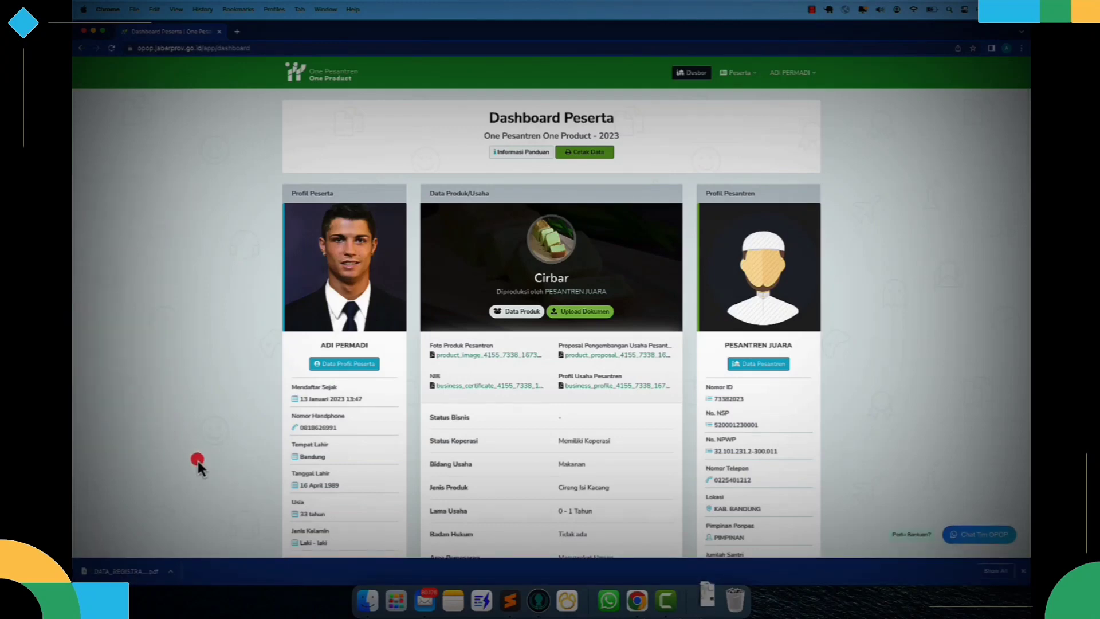
left_click(140, 573)
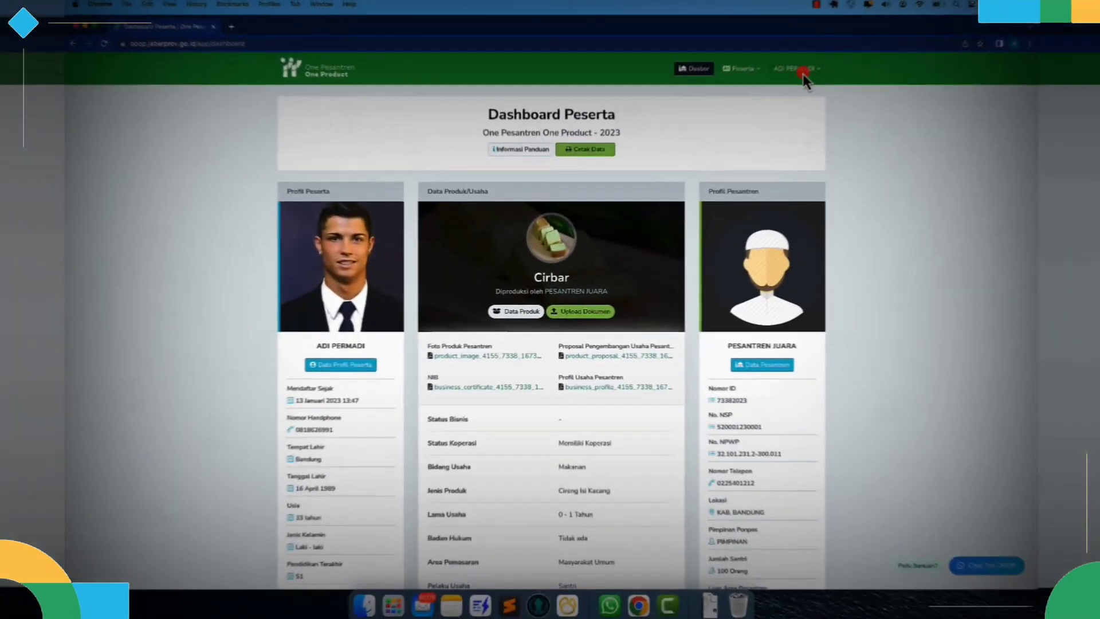
left_click(799, 78)
left_click(756, 93)
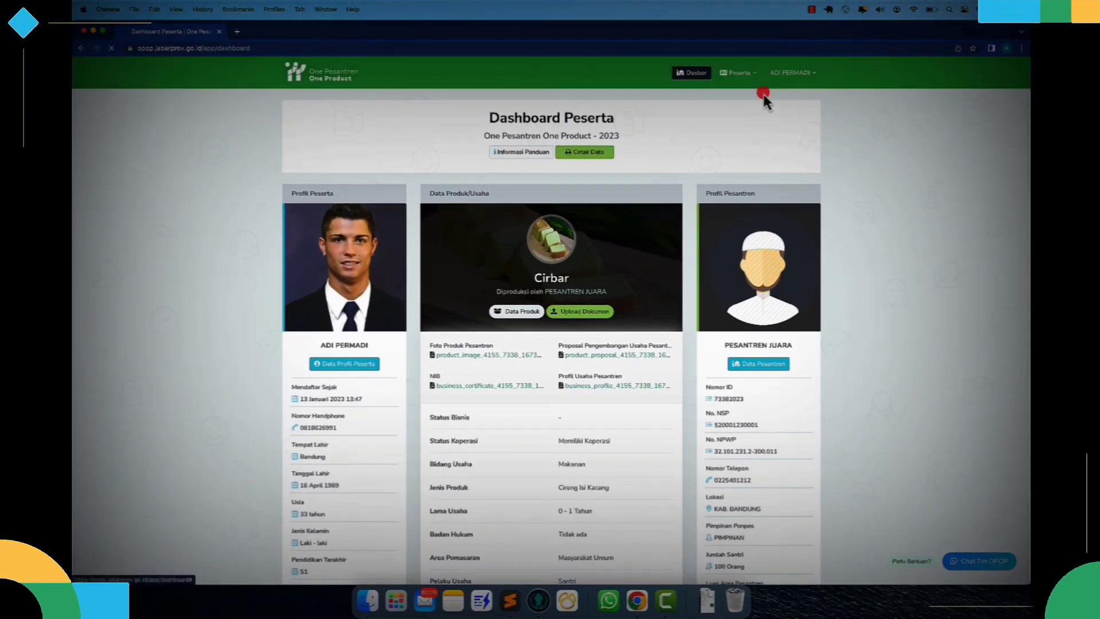